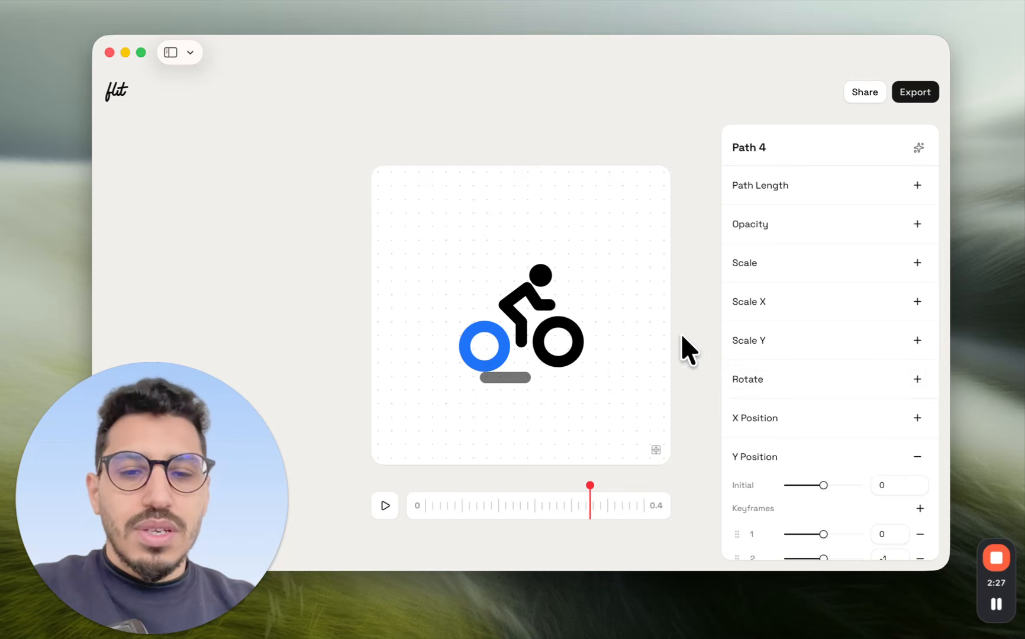
# - Look through the animation properties and Y Position keyframes of the bicycle's rear wheel
pyautogui.scroll(-3, 779, 373)
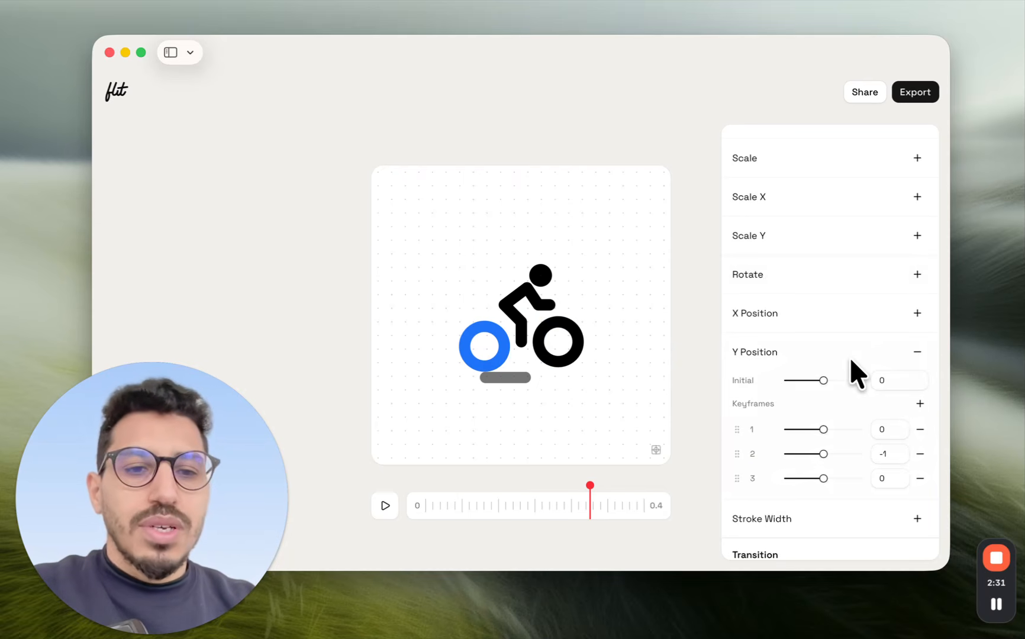
pyautogui.scroll(4, 850, 357)
pyautogui.scroll(-2, 831, 335)
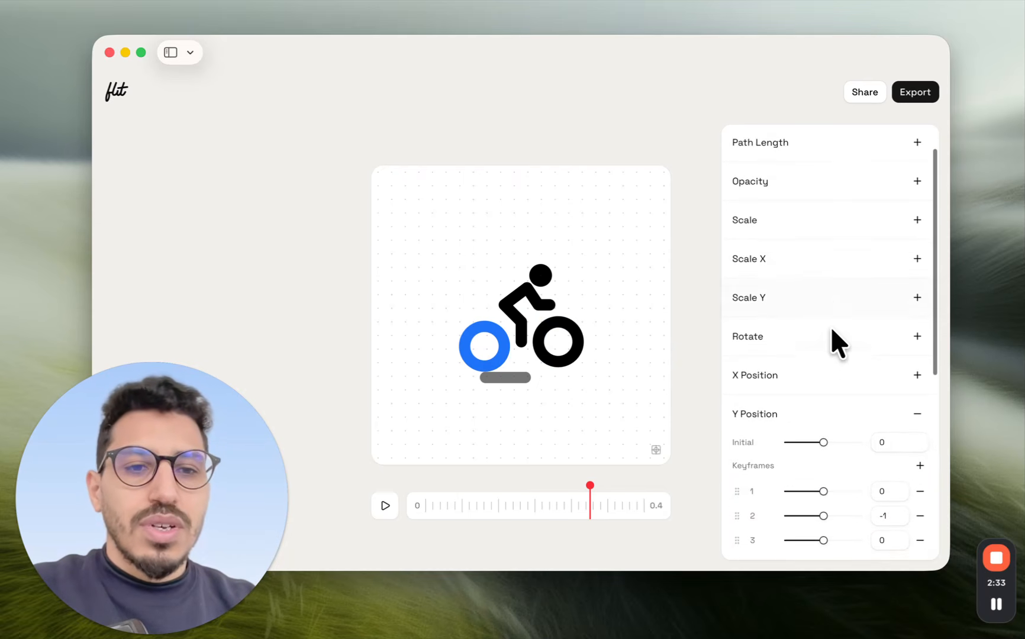
pyautogui.scroll(1, 819, 258)
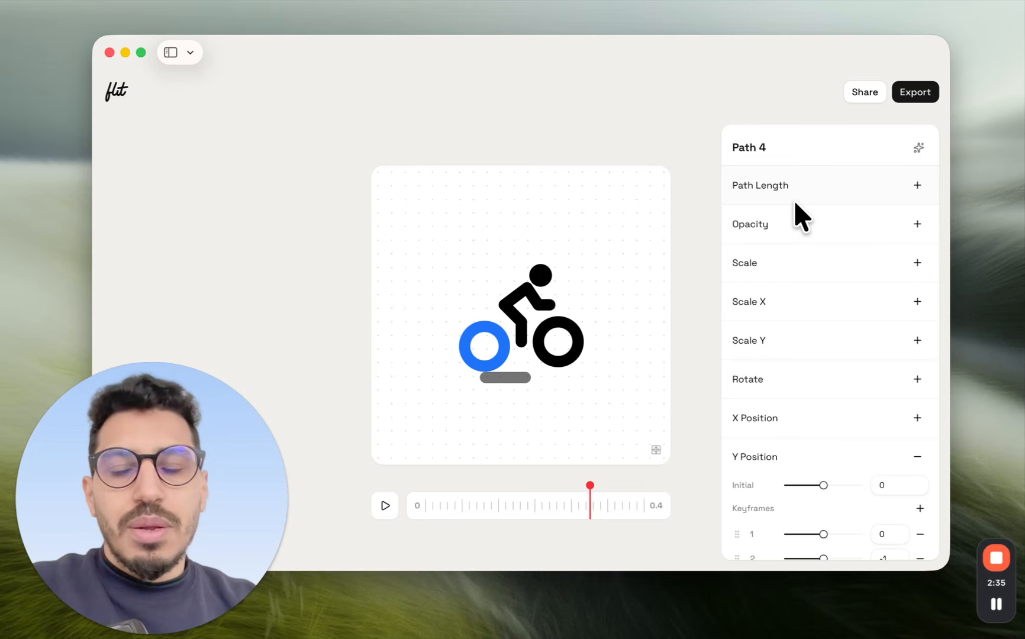
# - Review the bicycle animation's React export code and its video export options, then close the export dialog
pyautogui.click(918, 90)
pyautogui.scroll(-1, 515, 394)
pyautogui.scroll(1, 491, 364)
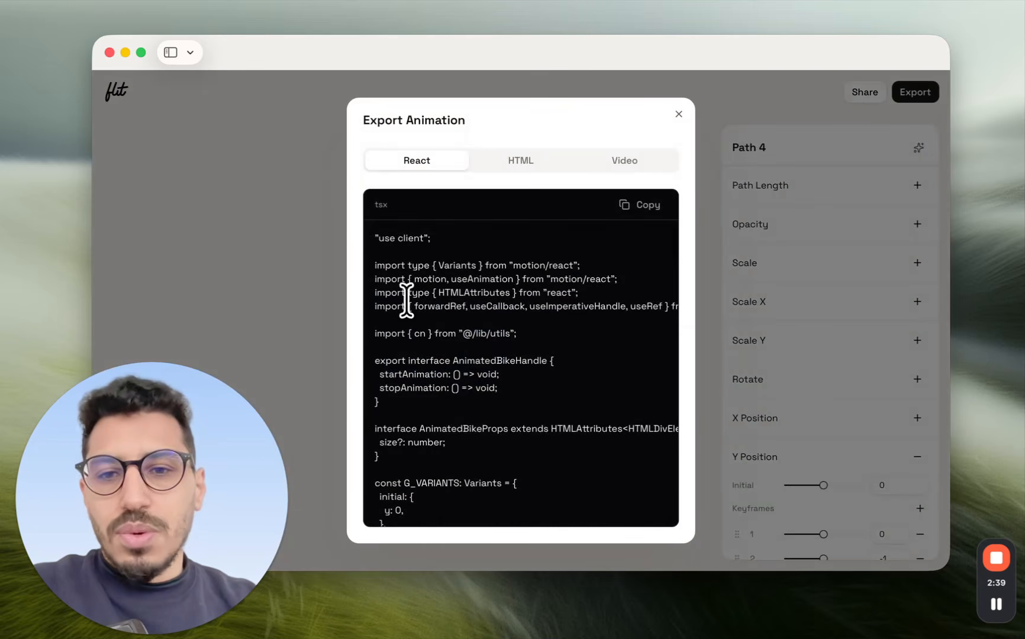
pyautogui.click(643, 161)
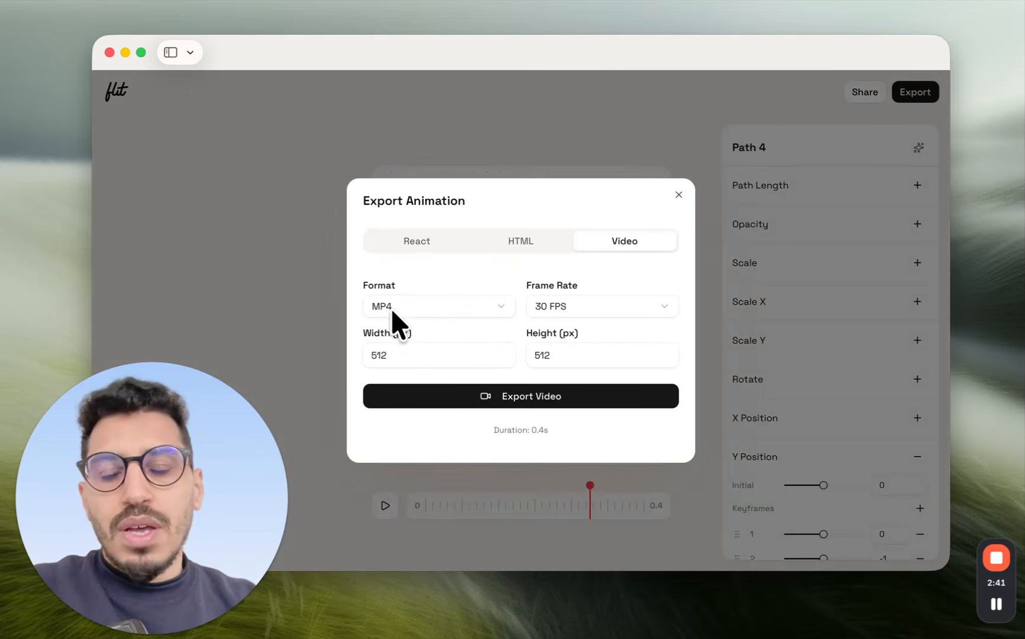
pyautogui.click(677, 193)
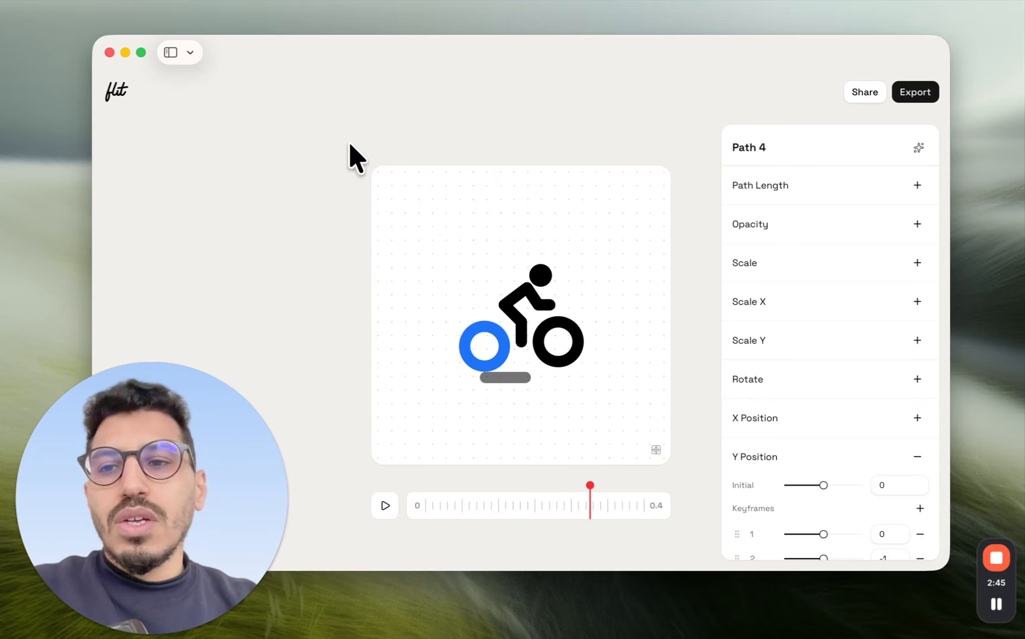
# - Return to the icon gallery and browse the animated icons
pyautogui.click(119, 94)
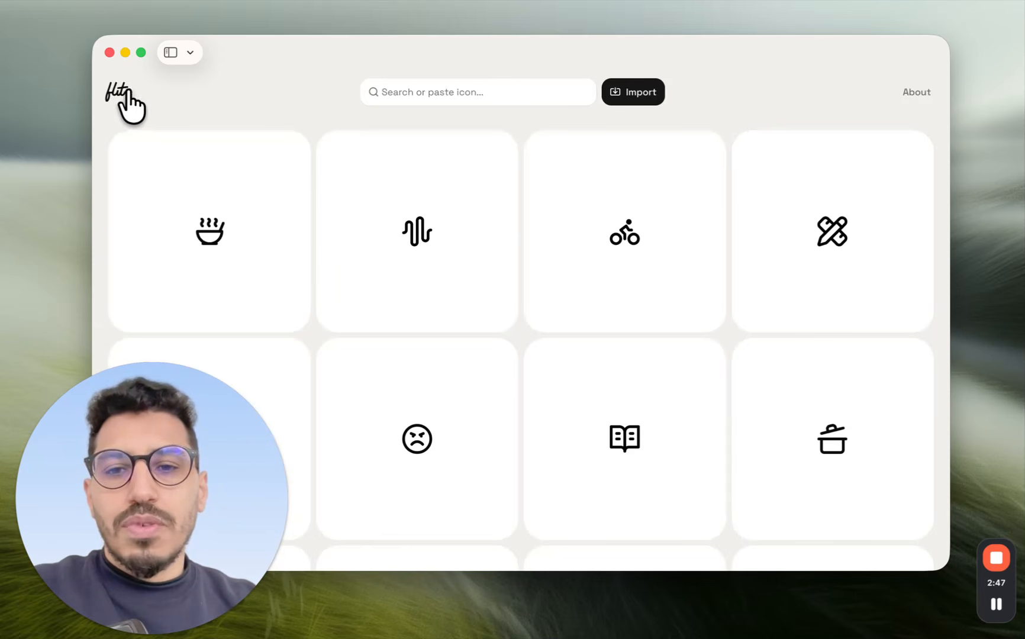
pyautogui.click(135, 630)
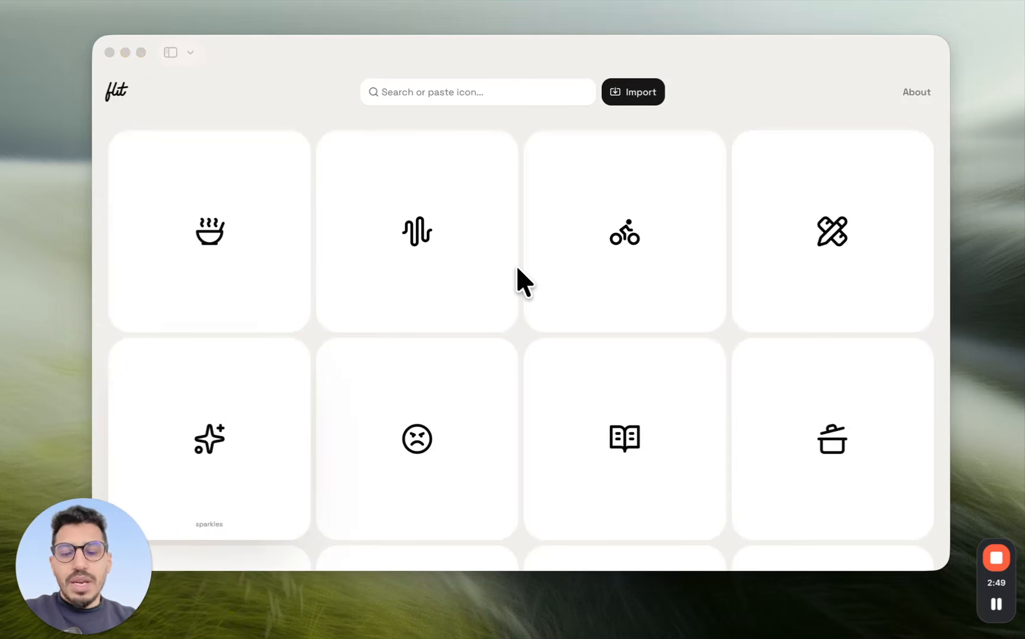
pyautogui.click(522, 335)
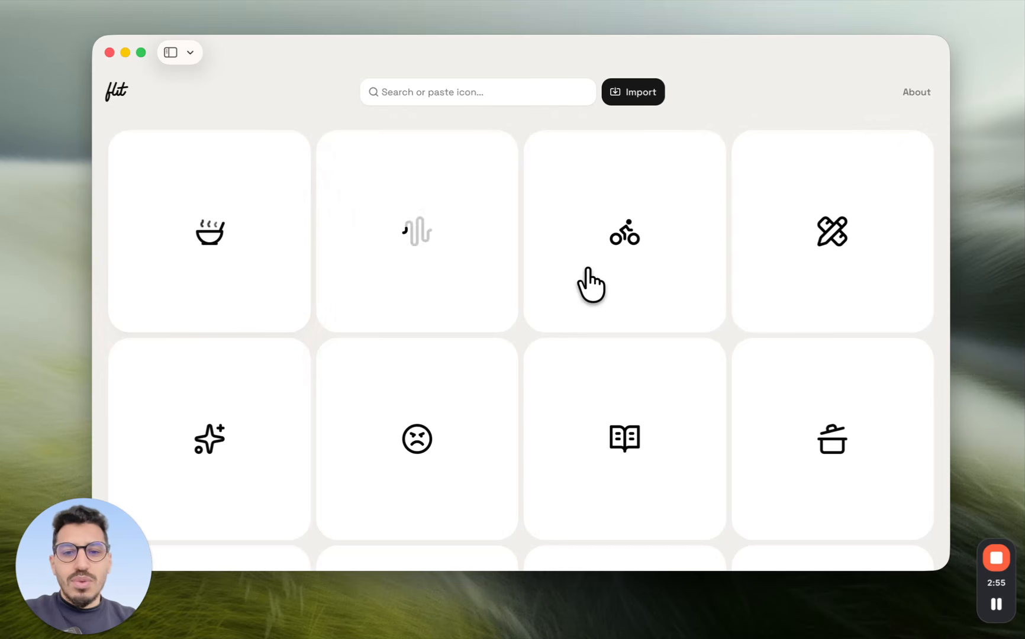
pyautogui.scroll(-5, 691, 451)
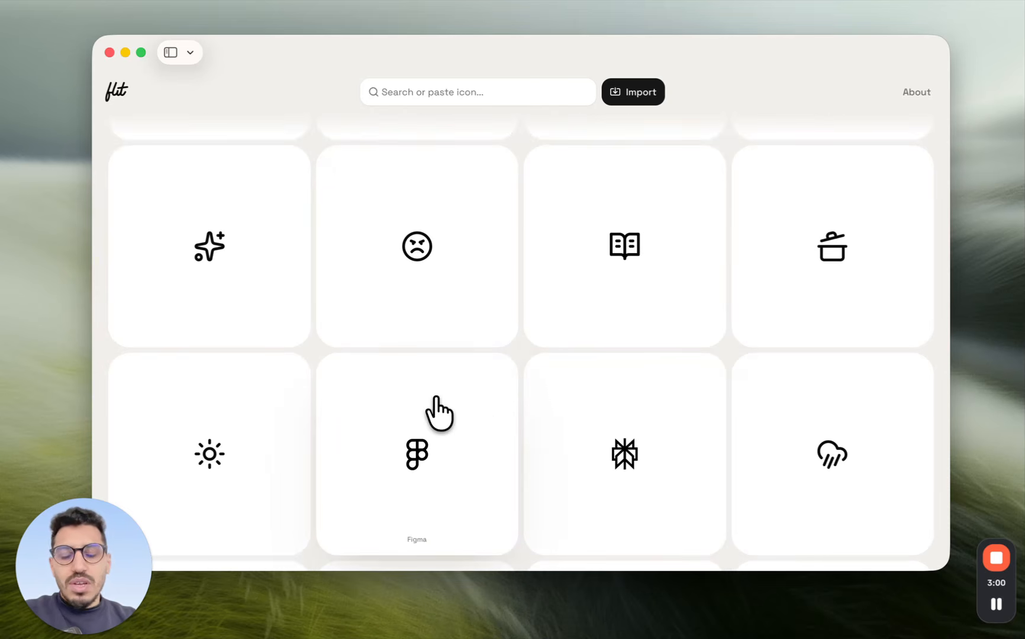
pyautogui.scroll(-3, 592, 420)
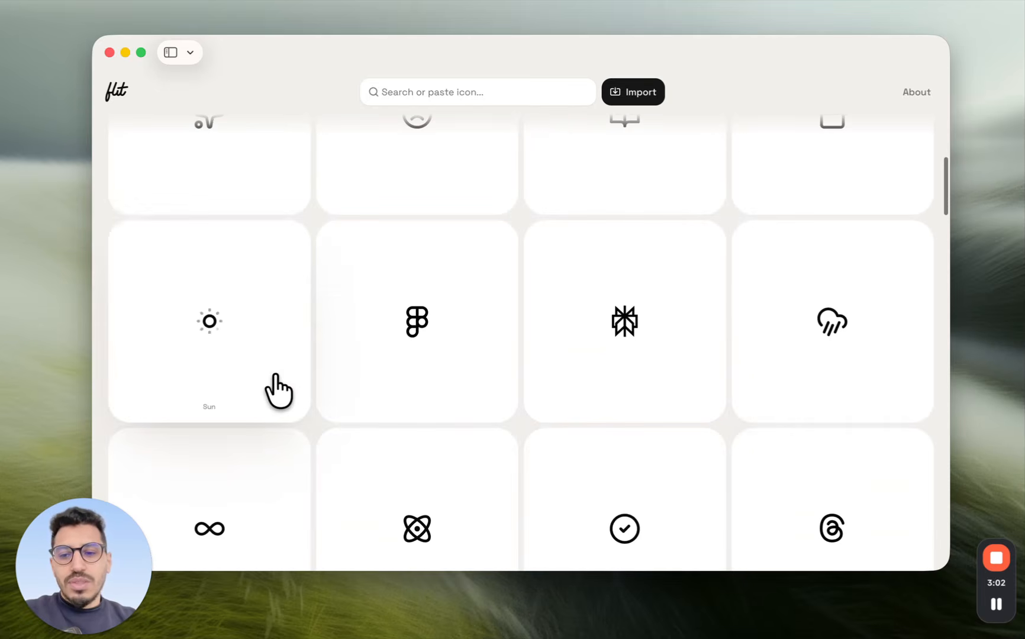
pyautogui.scroll(5, 327, 366)
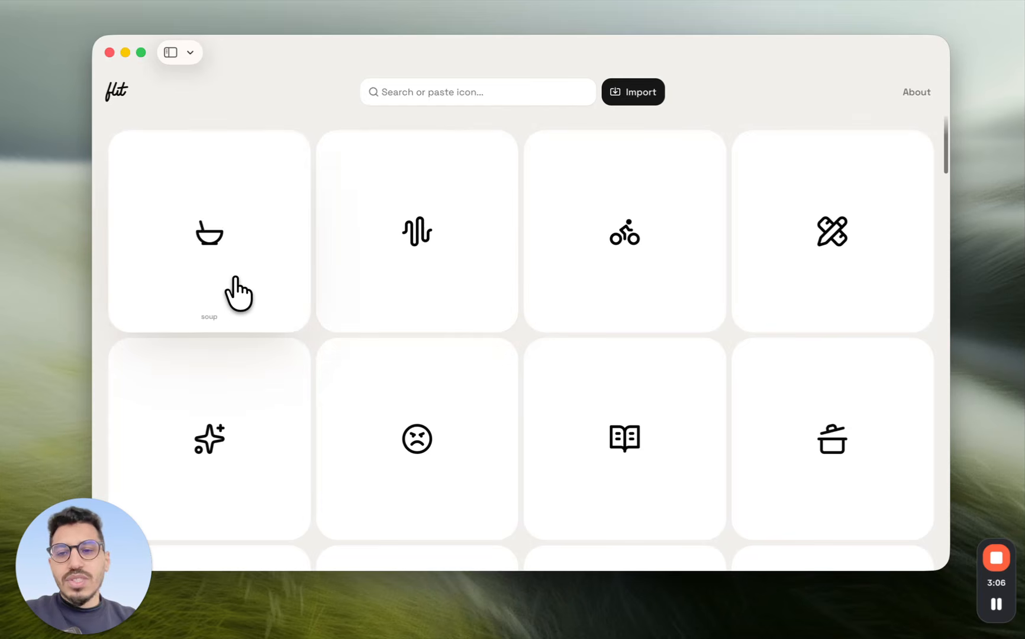
# - Open the soup icon, select its bowl path, and look through the available animation presets without applying one
pyautogui.click(235, 278)
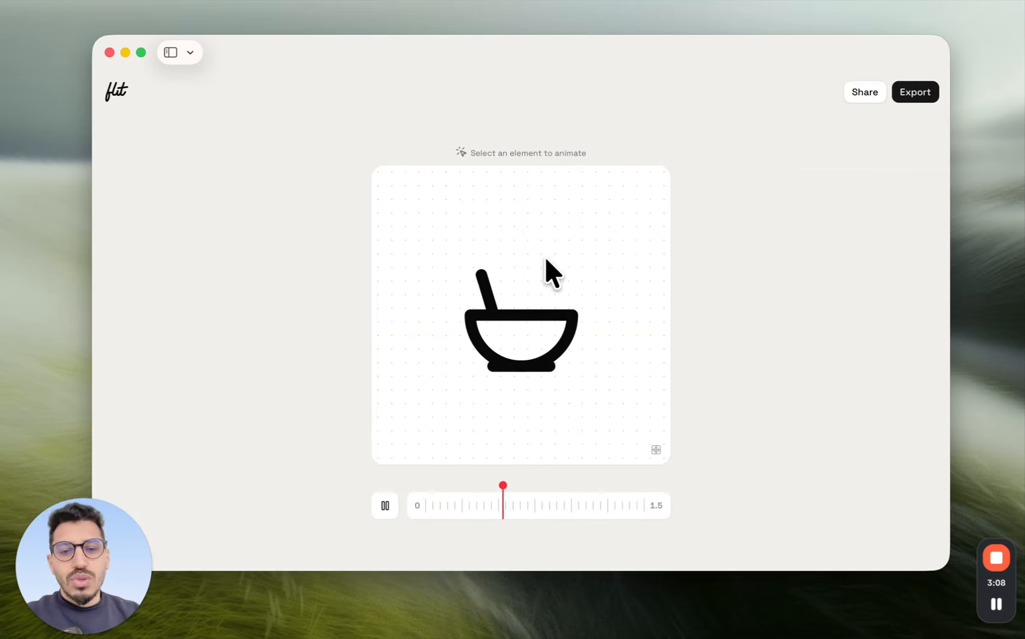
pyautogui.click(574, 335)
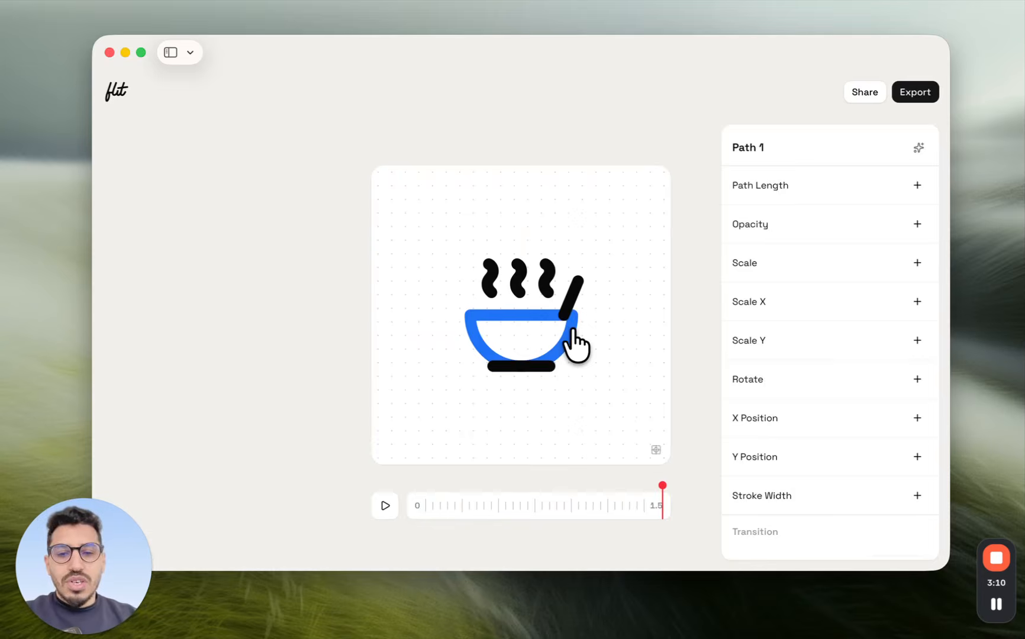
pyautogui.click(918, 147)
pyautogui.scroll(-1, 813, 308)
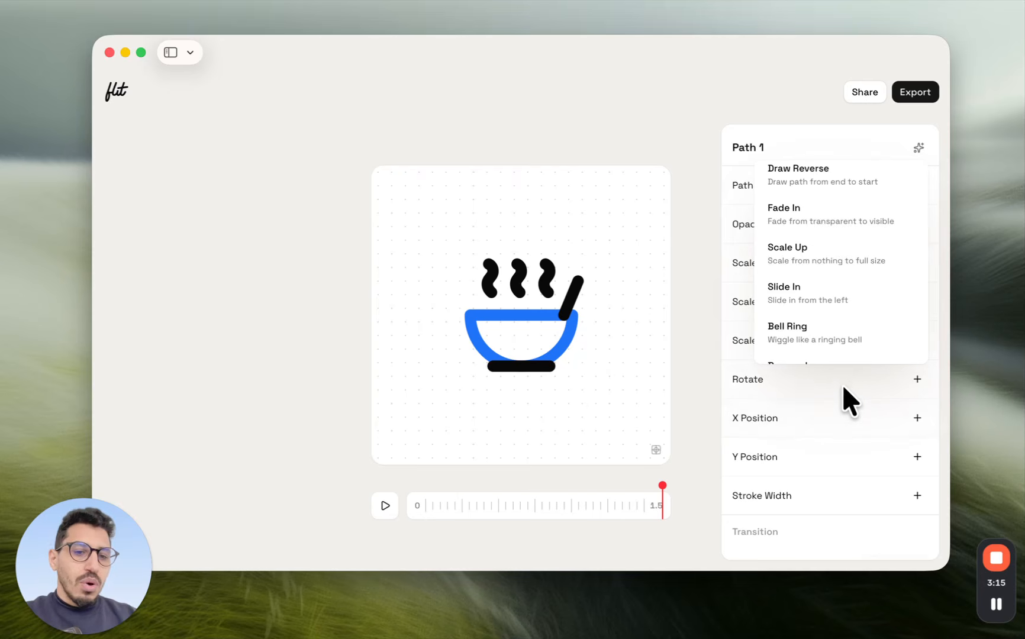
pyautogui.click(793, 385)
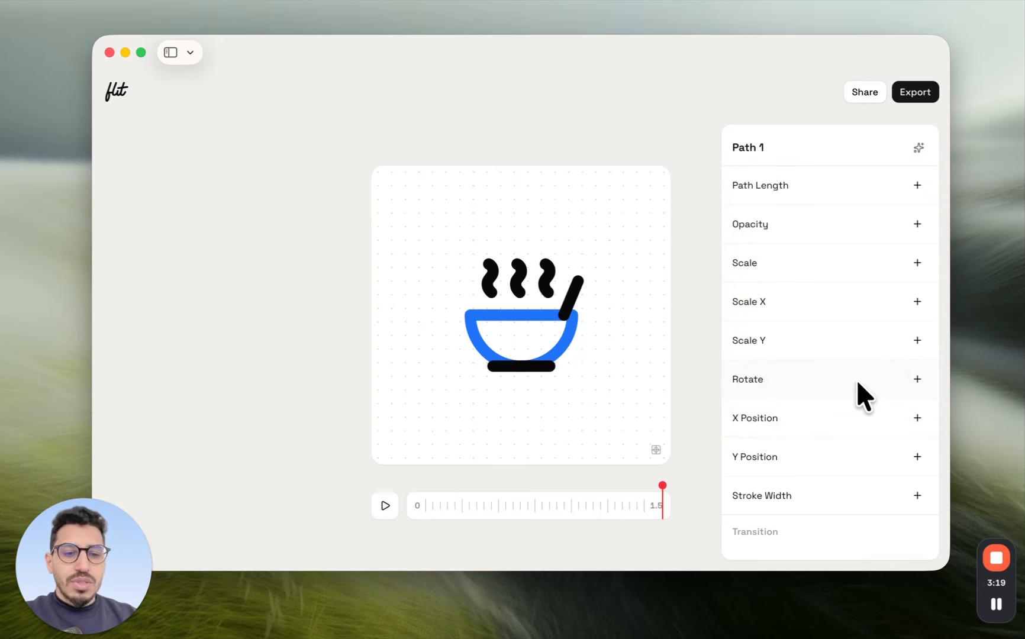
# - Add a Rotate animation to the bowl path and play the preview
pyautogui.scroll(-1, 858, 382)
pyautogui.click(916, 356)
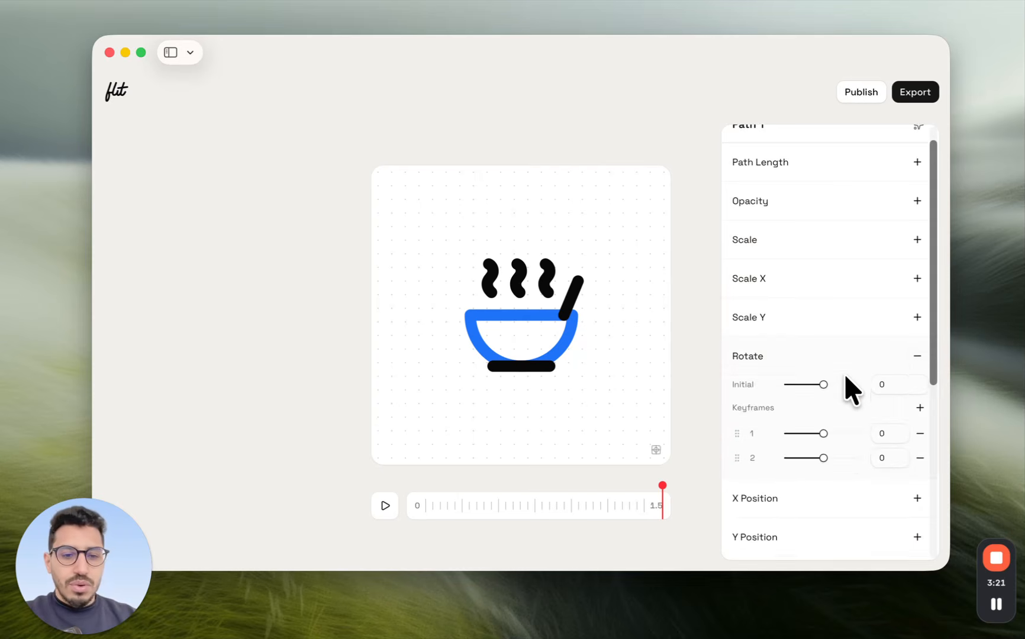
pyautogui.scroll(-3, 846, 385)
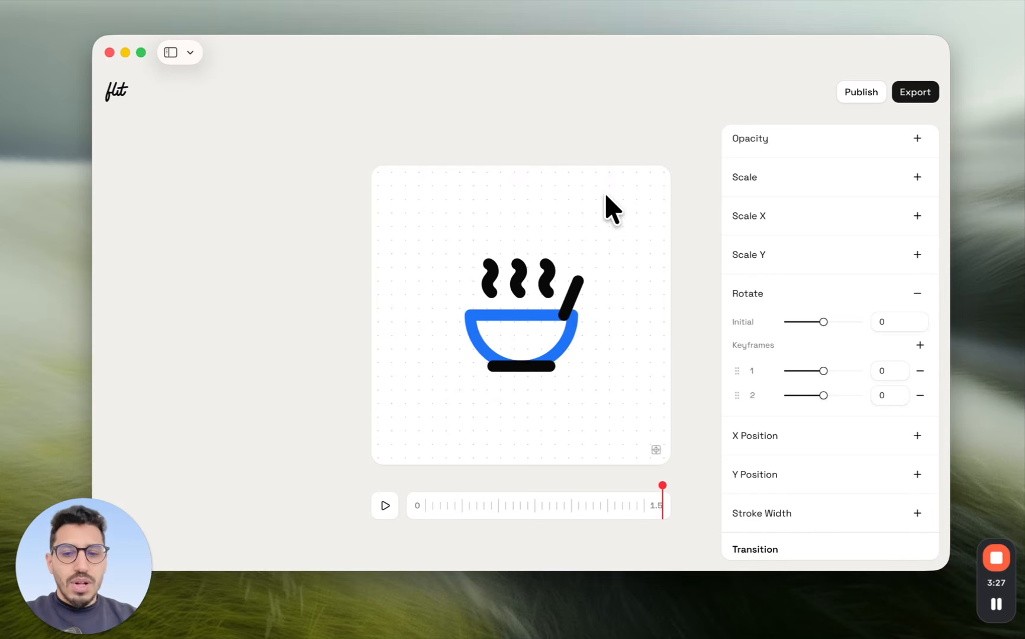
pyautogui.click(378, 504)
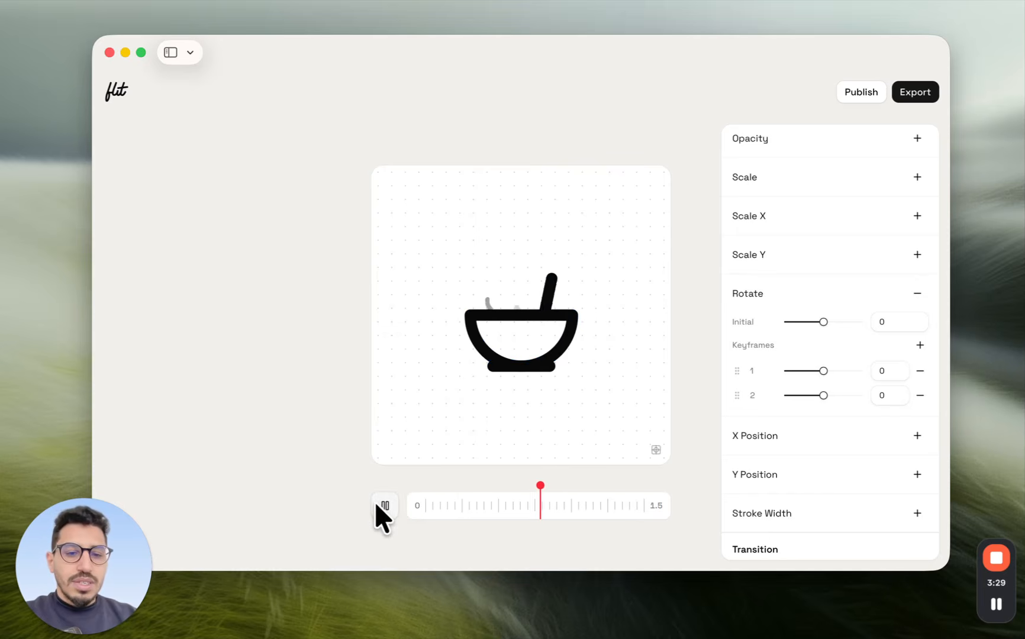
# - Add two more Rotate keyframes to the bowl, set keyframes 2, 3 and 4 to 5, -5 and 0, and play the animation
pyautogui.click(919, 344)
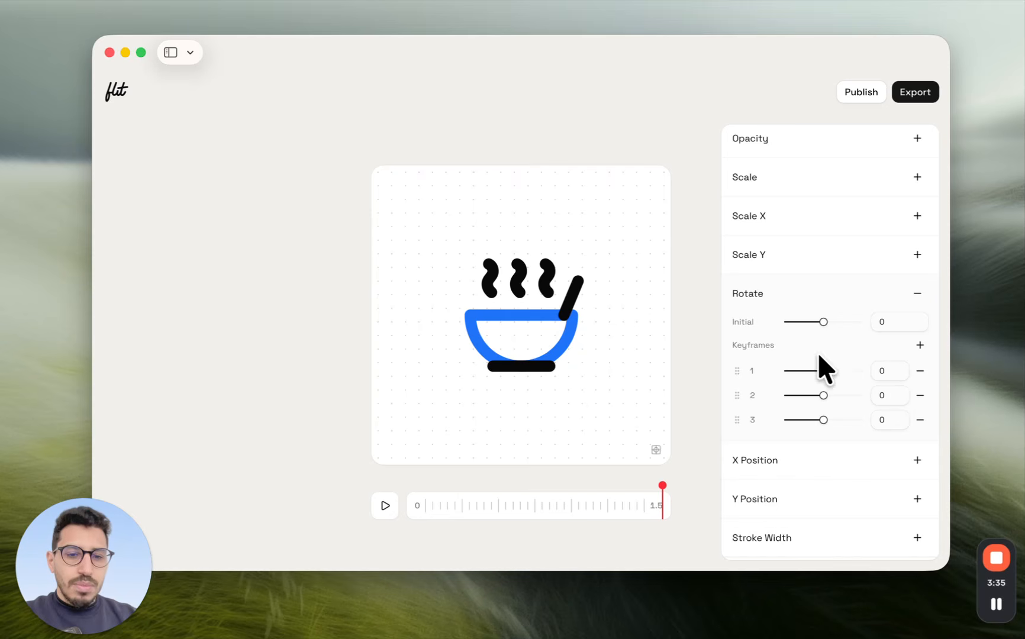
pyautogui.click(888, 395)
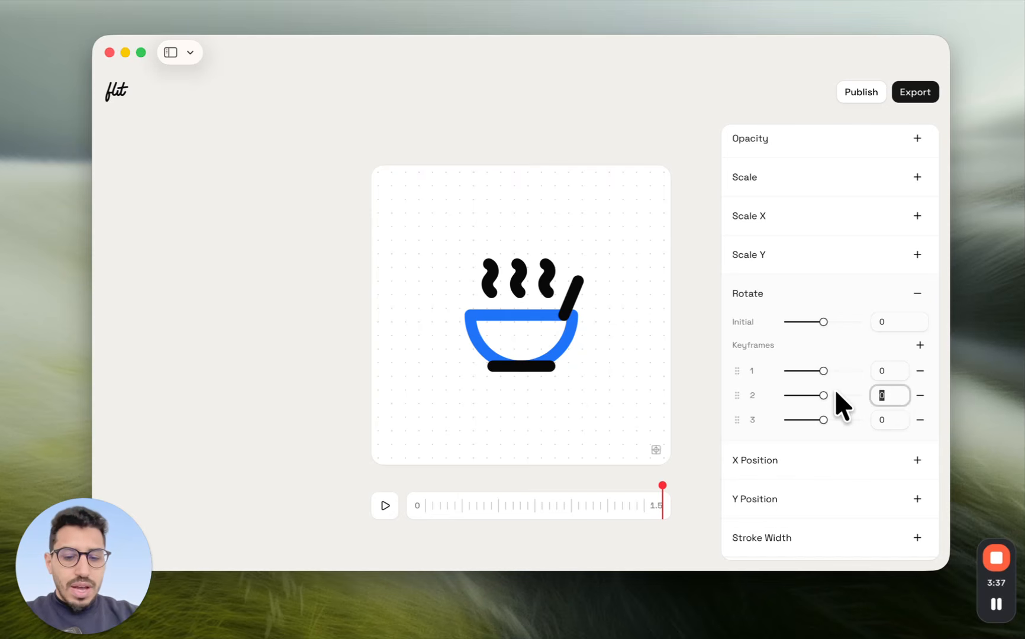
pyautogui.write('5')
pyautogui.click(871, 419)
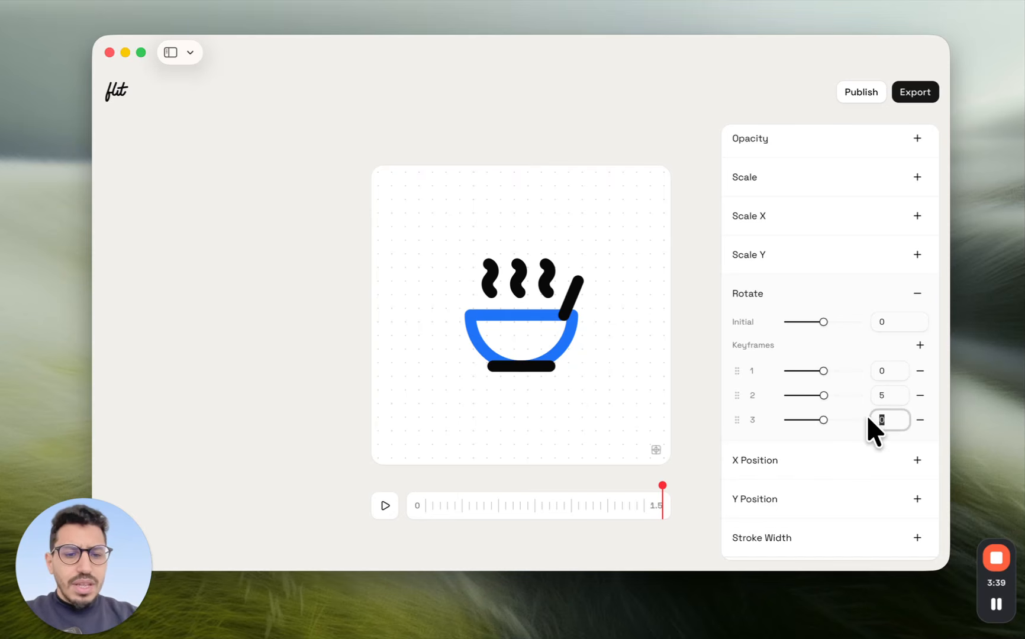
pyautogui.write('-')
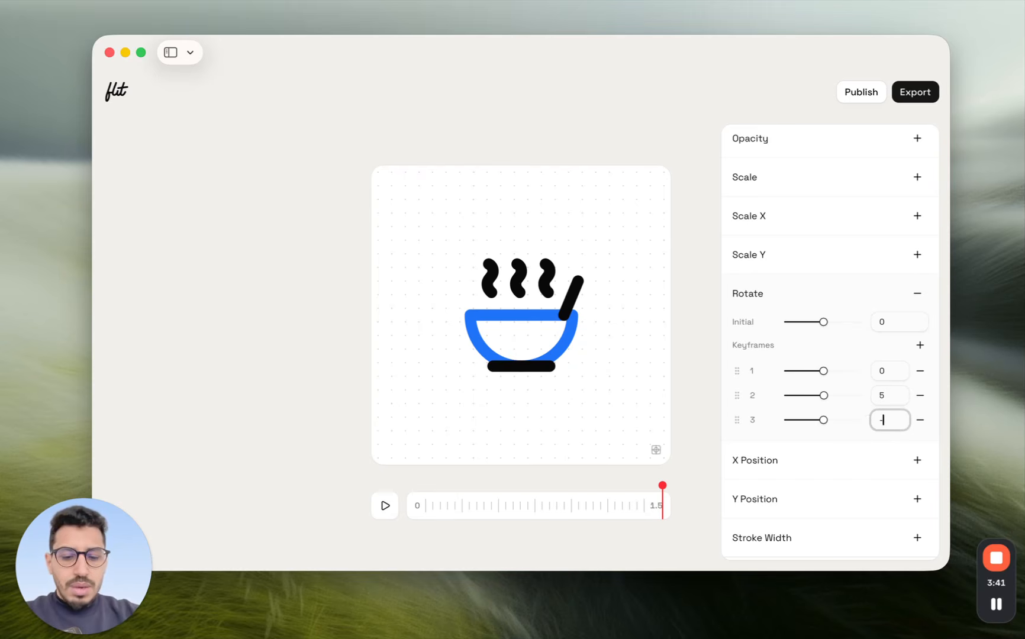
pyautogui.write('5')
pyautogui.click(919, 343)
pyautogui.click(891, 444)
pyautogui.write('0')
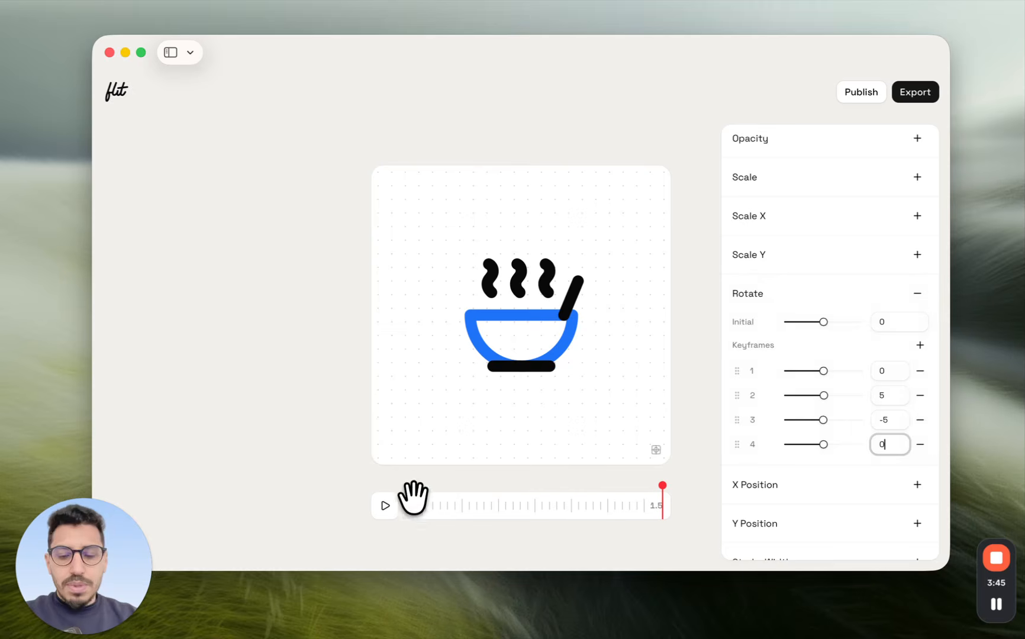
pyautogui.click(385, 505)
# - Set the bowl's transition duration to 0.7 and replay the animation
pyautogui.scroll(-5, 811, 461)
pyautogui.click(900, 377)
pyautogui.write('0.7')
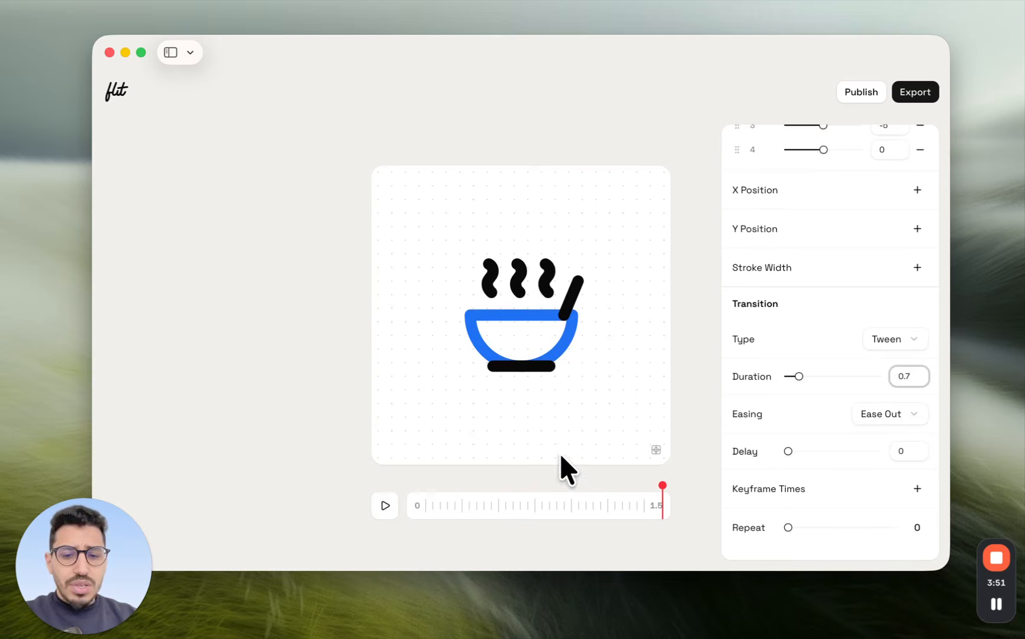
pyautogui.click(383, 501)
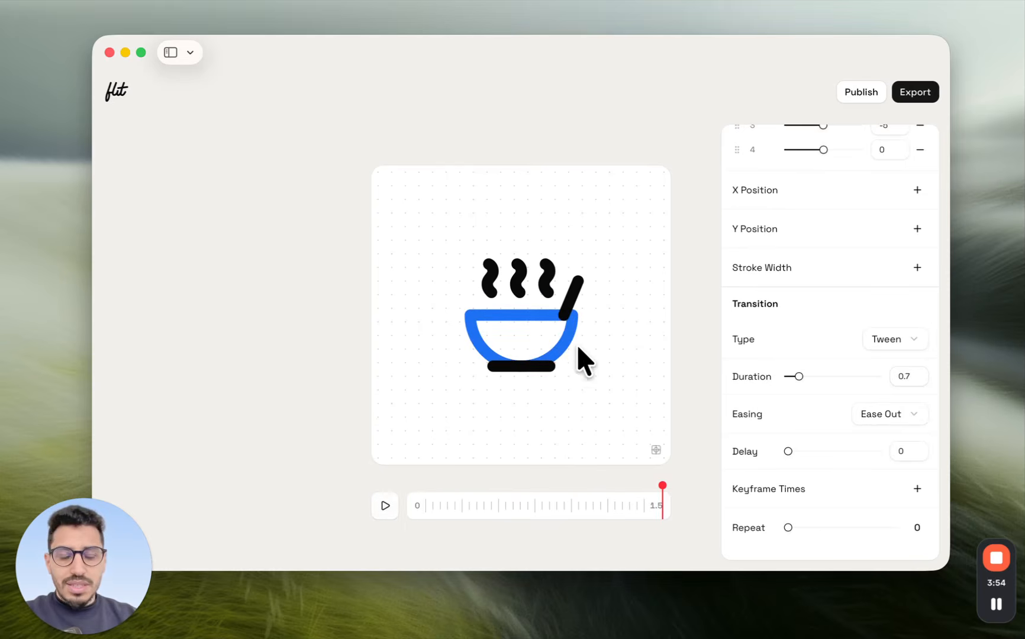
# - Review the soup animation's React export code and the community sharing fields for publishing, without exporting or publishing
pyautogui.click(902, 93)
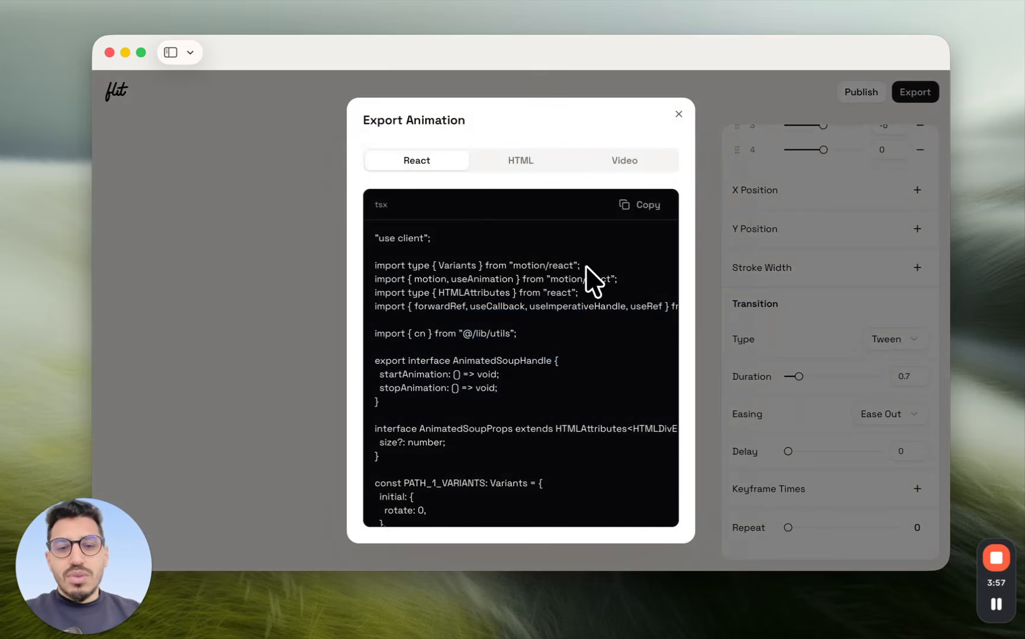
pyautogui.click(677, 112)
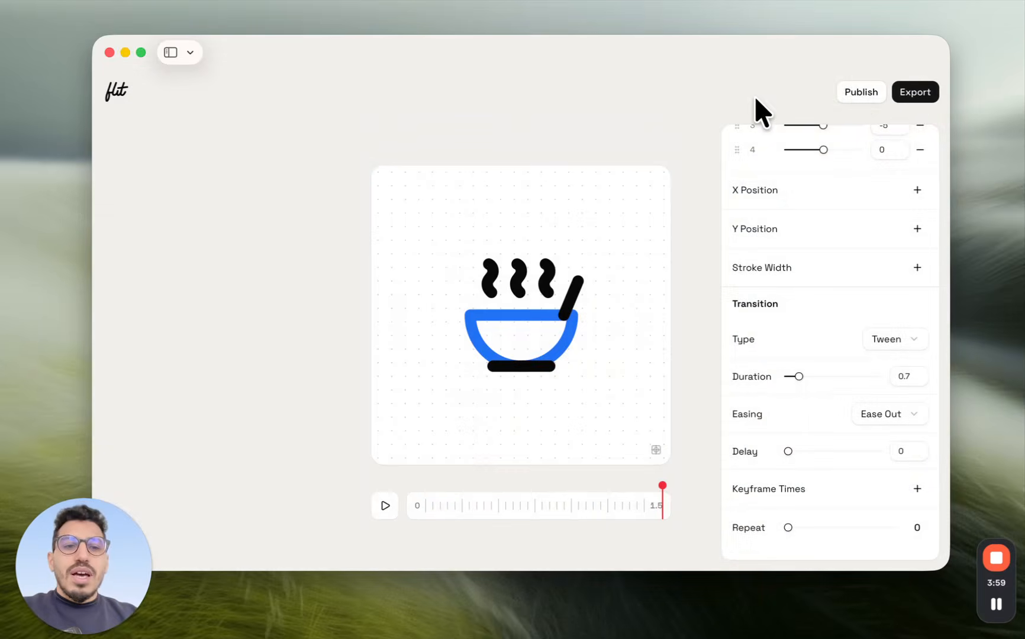
pyautogui.click(858, 92)
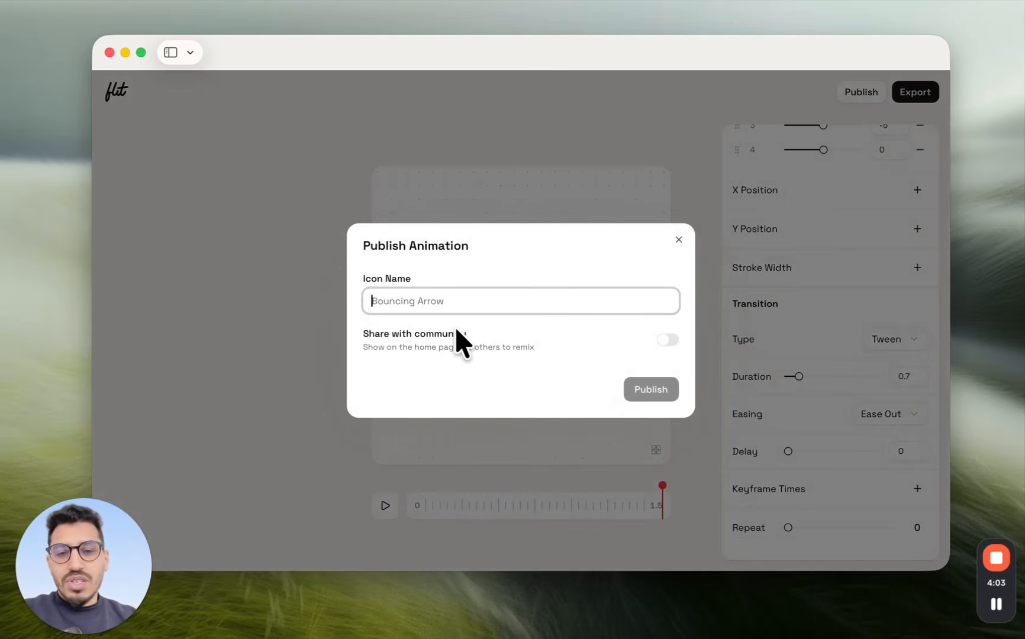
pyautogui.click(667, 340)
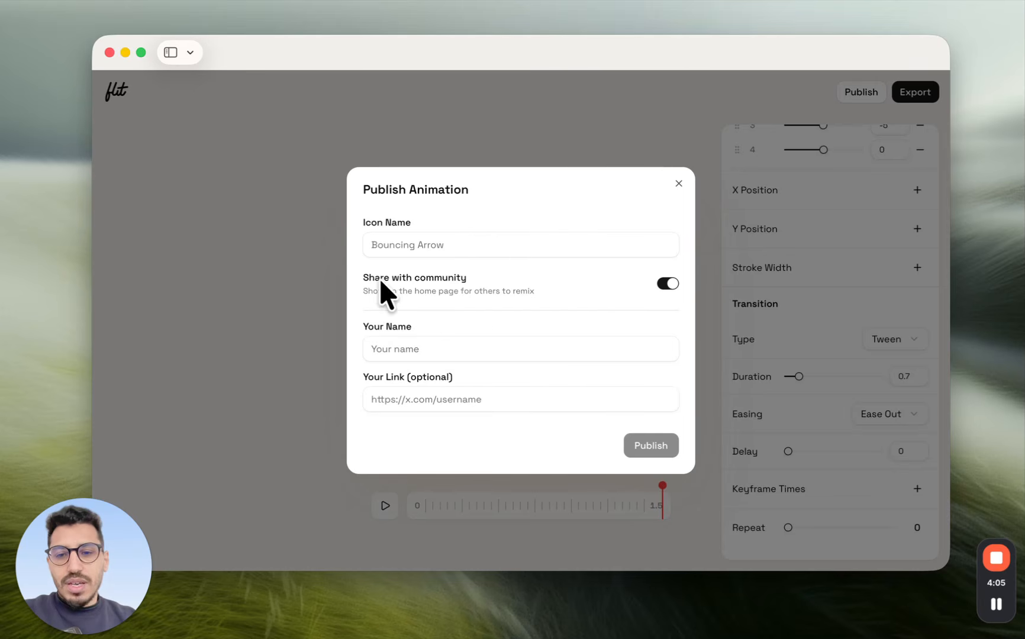
pyautogui.click(668, 284)
pyautogui.click(678, 245)
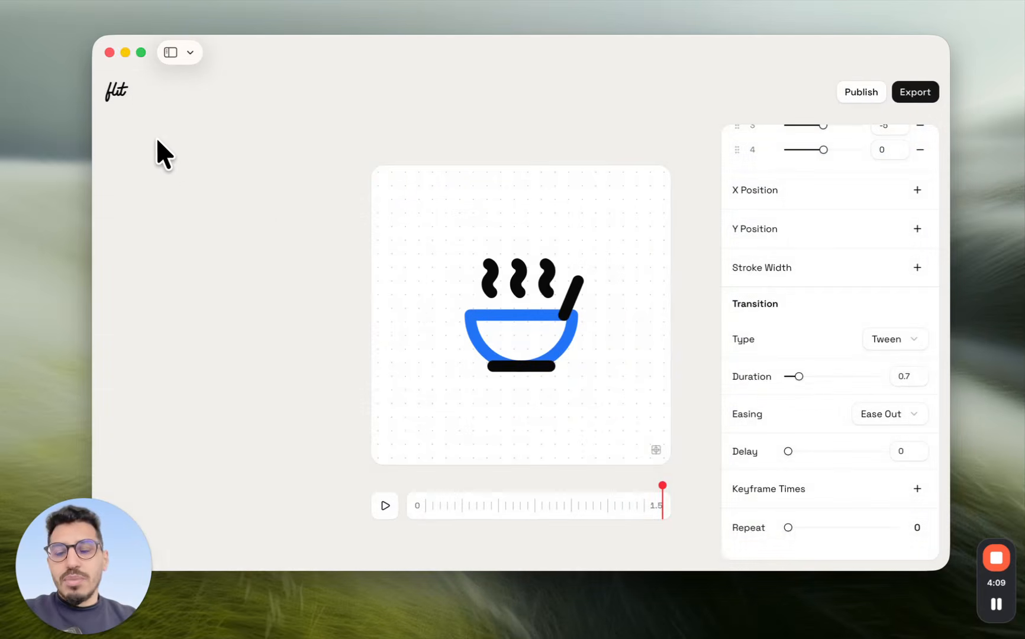
# - Return to the gallery and import a custom icon from pasted SVG code for the Lucide circle-check icon
pyautogui.click(115, 93)
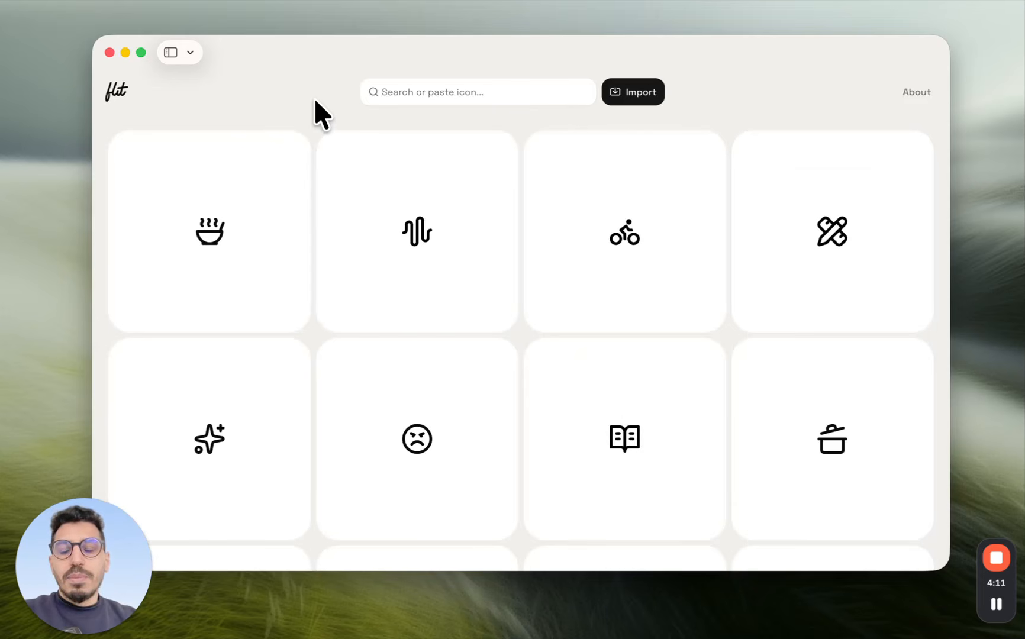
pyautogui.click(639, 93)
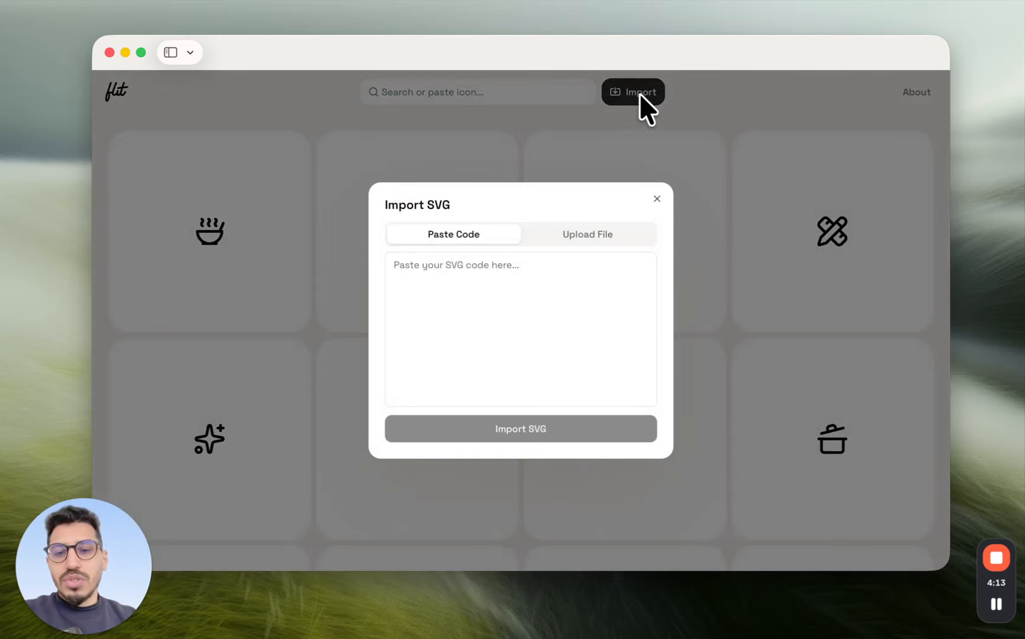
pyautogui.click(516, 279)
pyautogui.write('<svg xmlns="http://www.w3.org/2000/svg" width="24" height="24" viewBox="0 0 24 24" fill="none" stroke="currentColor" stroke-width="2" stroke-linecap="round" stroke-linejoin="round" class="lucide lucide-circle-check-icon lucide-circle-check"><circle cx="12" cy="12" r="10"/><path d="m9 12 2 2 4-4"/></svg>')
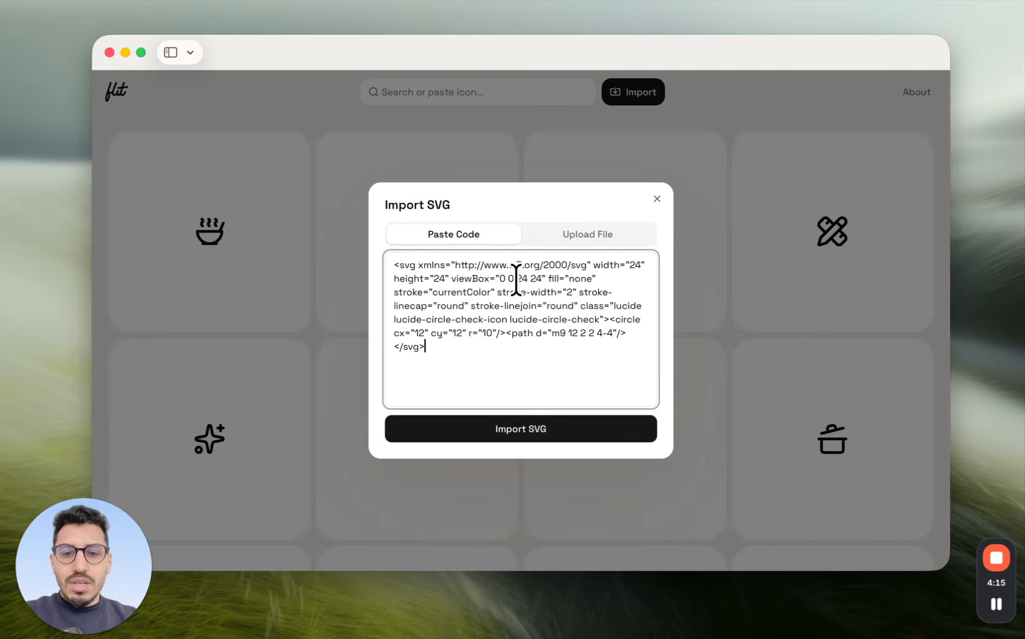
pyautogui.click(507, 426)
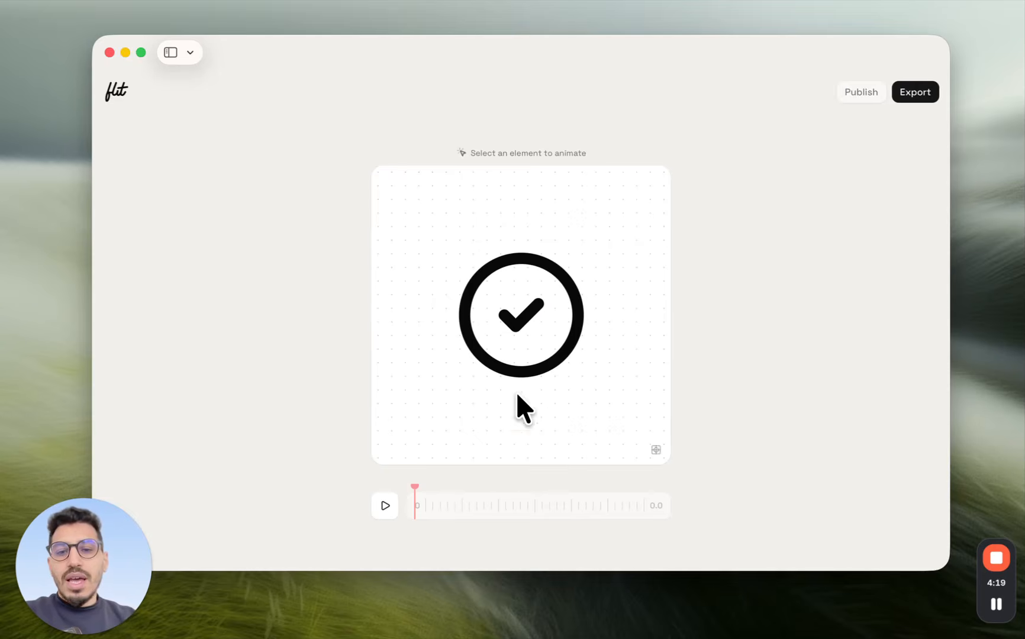
# - Add a Path Length animation to the icon's outer circle and play it
pyautogui.click(580, 312)
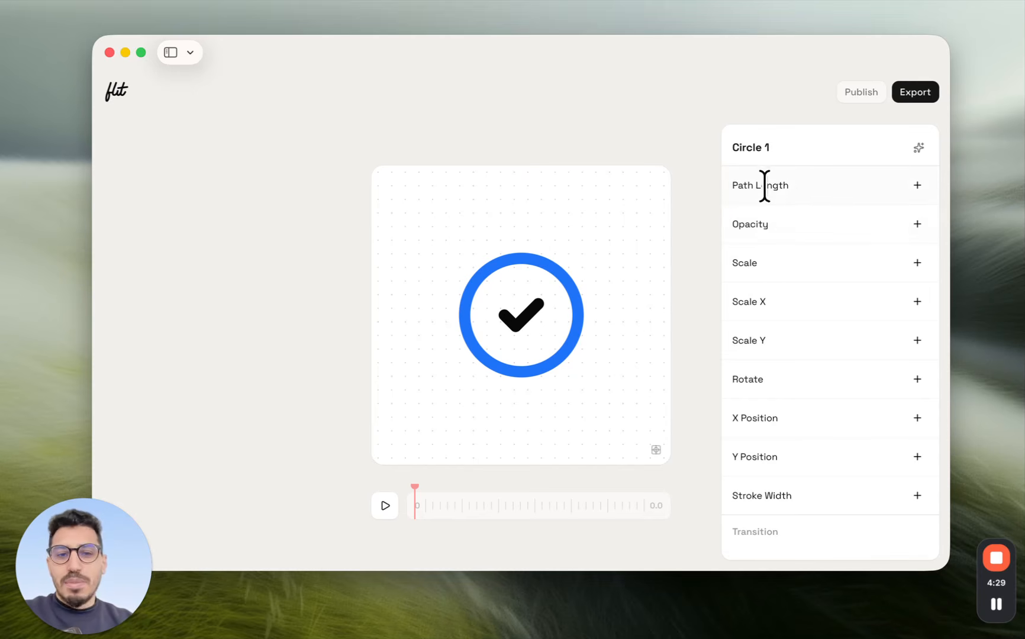
pyautogui.click(918, 185)
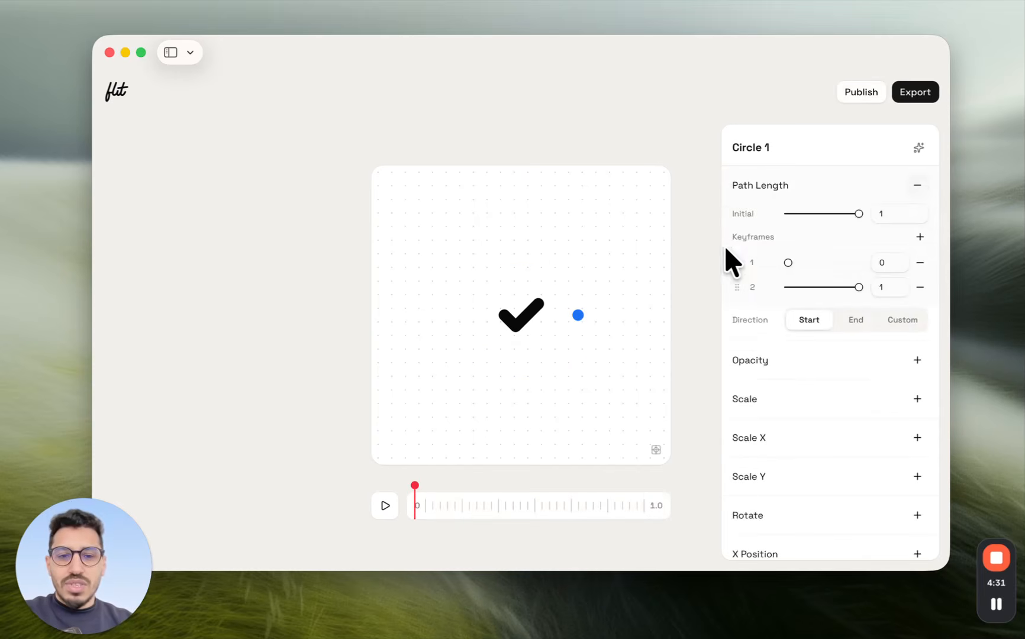
pyautogui.click(382, 507)
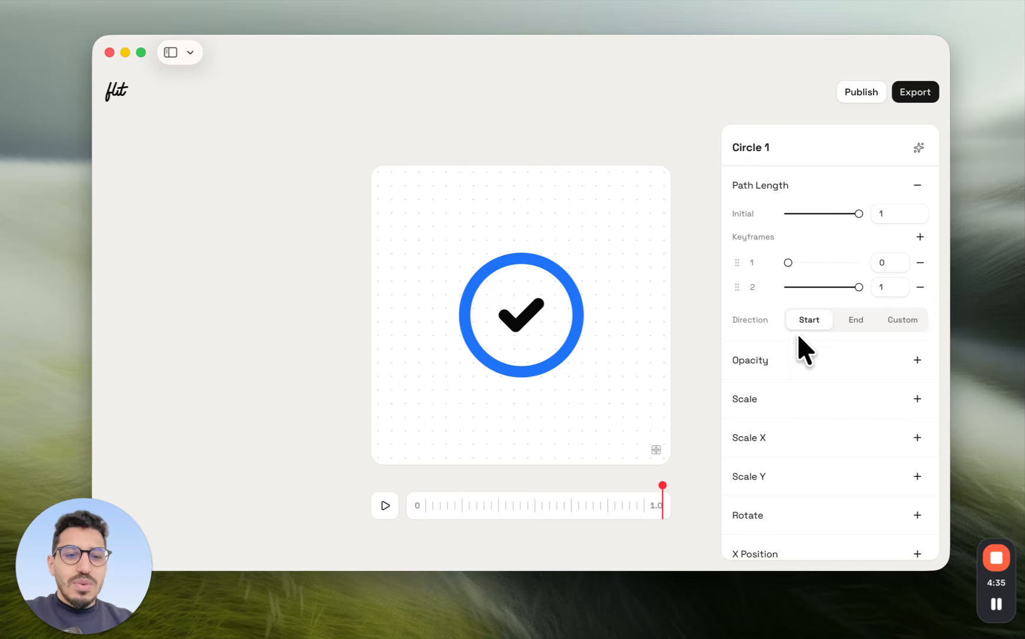
# - Set the circle's Path Length direction to Custom with an offset of 2, 0 and play the animation
pyautogui.click(894, 321)
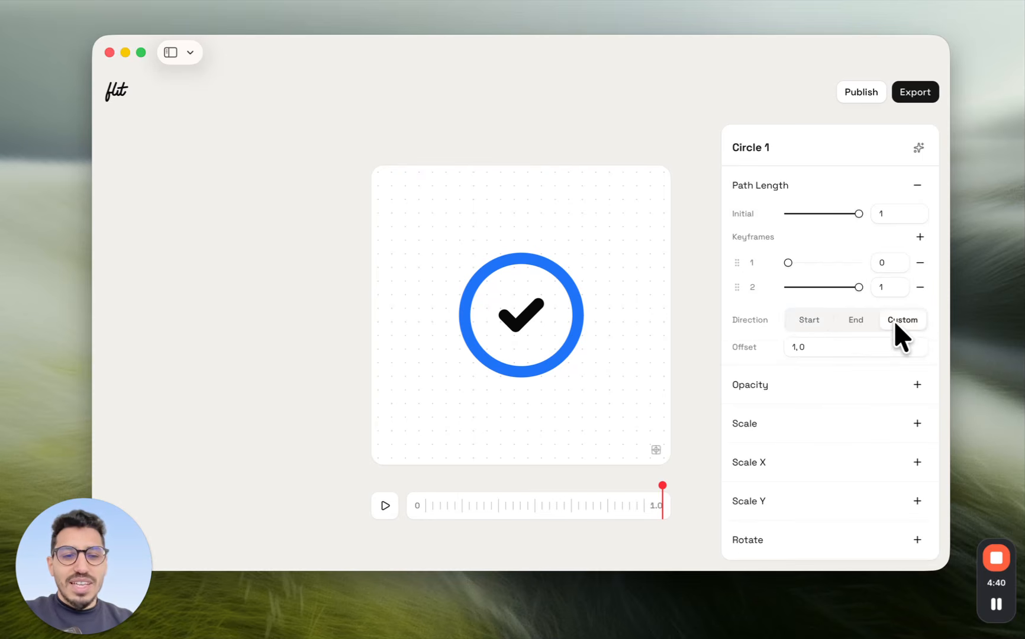
pyautogui.click(796, 347)
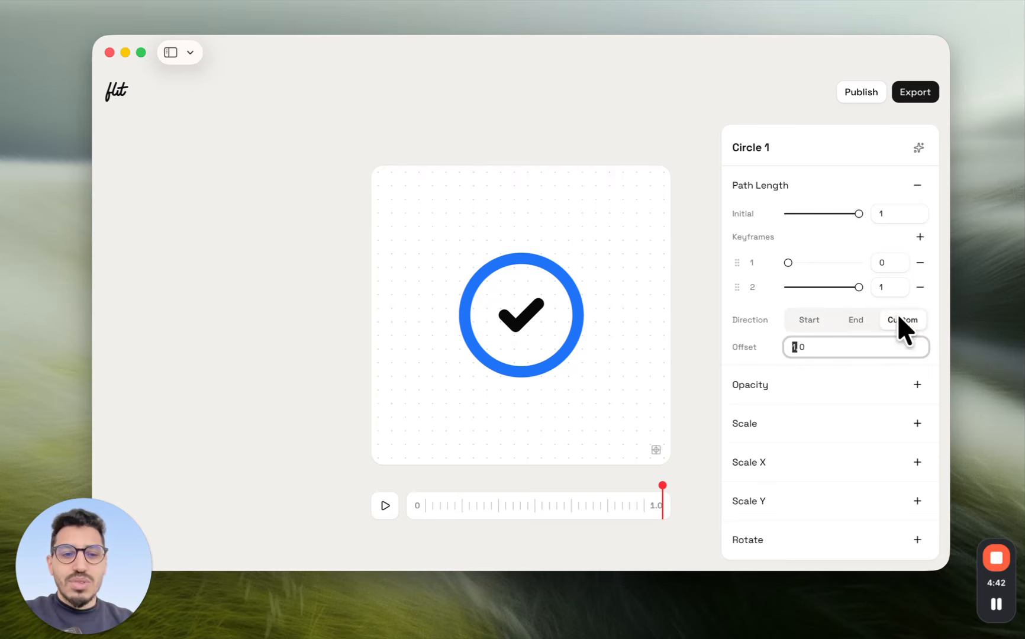
pyautogui.moveTo(793, 341); pyautogui.dragTo(757, 344)
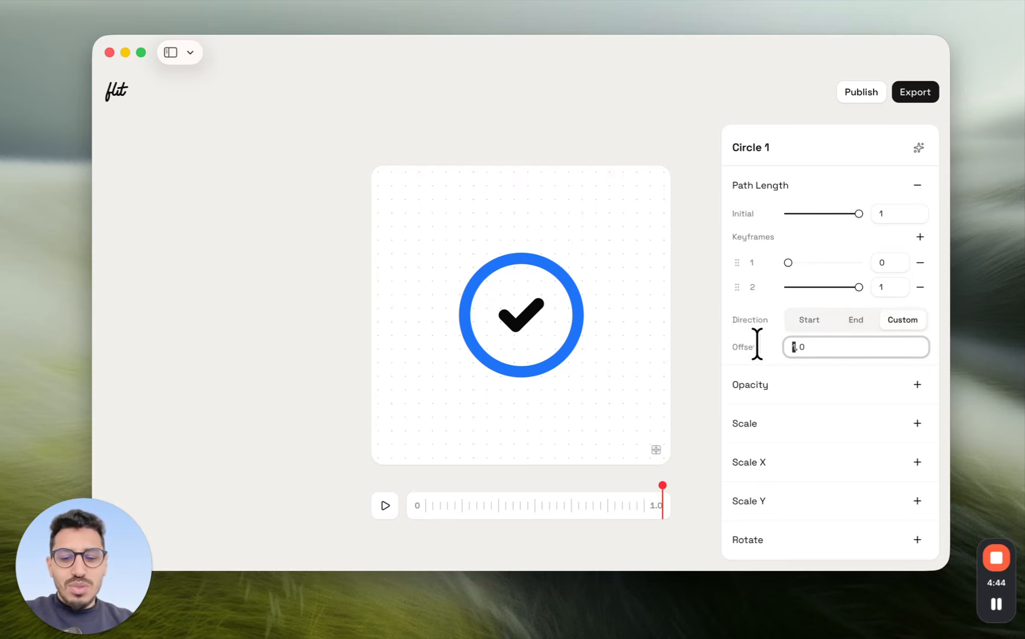
pyautogui.write('2')
pyautogui.click(381, 502)
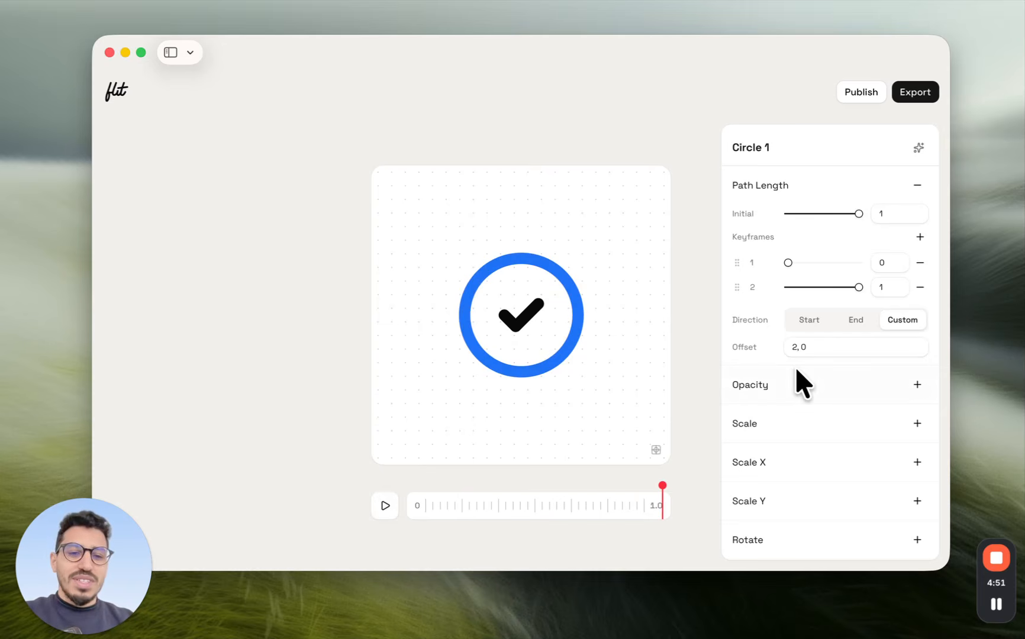
pyautogui.click(384, 505)
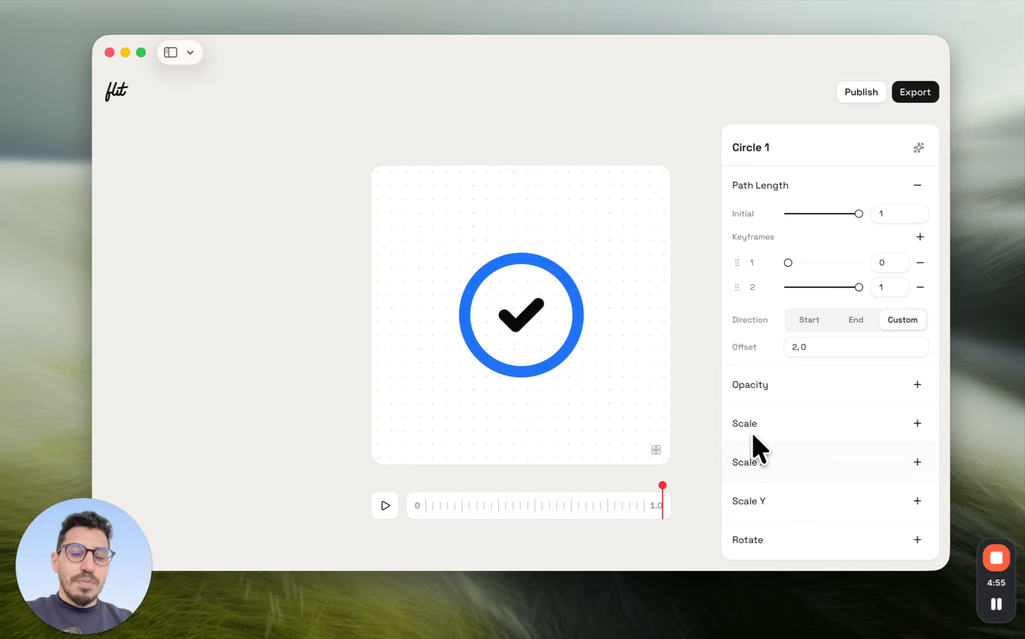
# - Set the circle's transition duration to 0.7 and its easing to Ease In, and replay the animation
pyautogui.scroll(-7, 753, 433)
pyautogui.doubleClick(906, 376)
pyautogui.write('0.7')
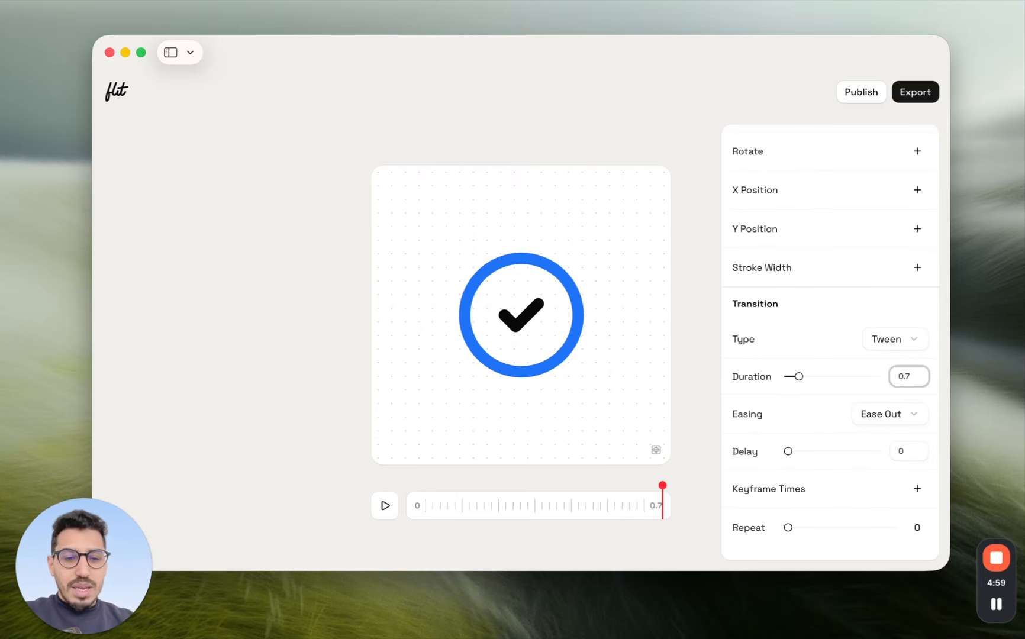
pyautogui.click(886, 413)
pyautogui.click(893, 390)
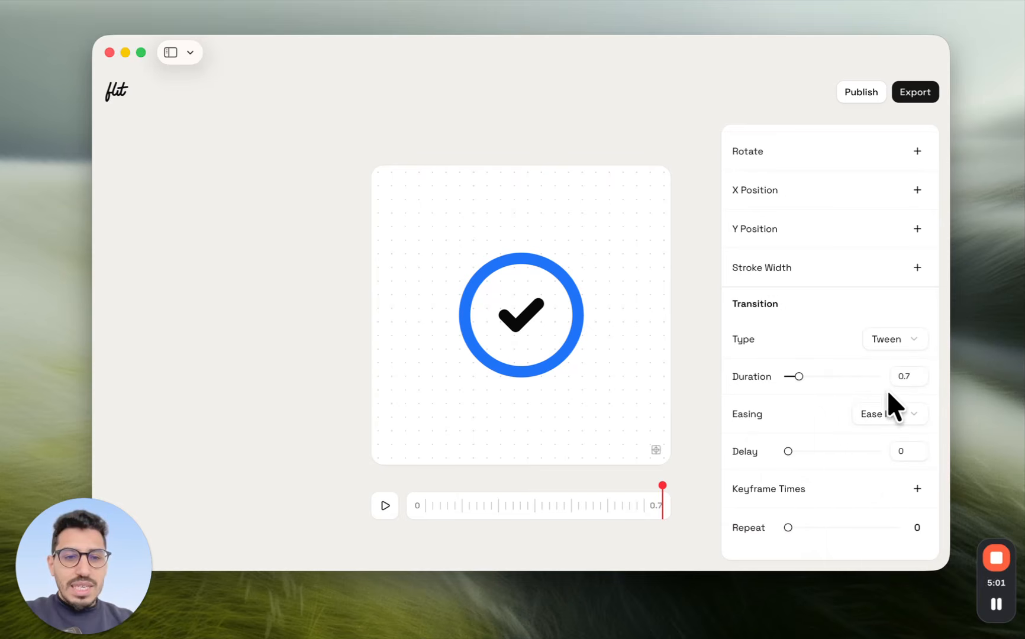
pyautogui.click(385, 508)
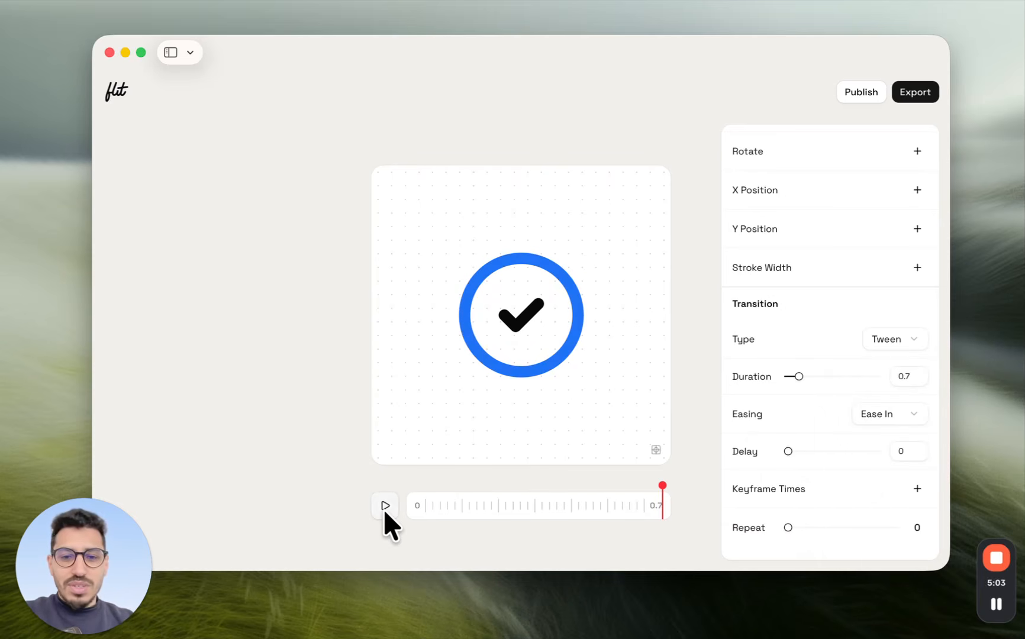
# - Add a Path Length animation with direction End to the checkmark and play it
pyautogui.scroll(5, 737, 312)
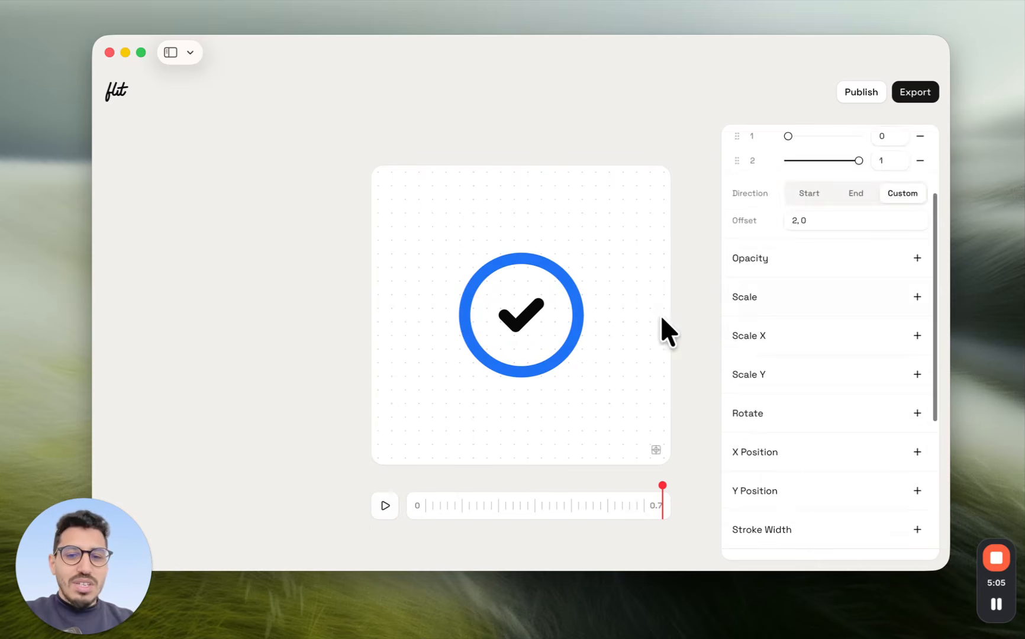
pyautogui.click(511, 326)
pyautogui.scroll(1, 836, 276)
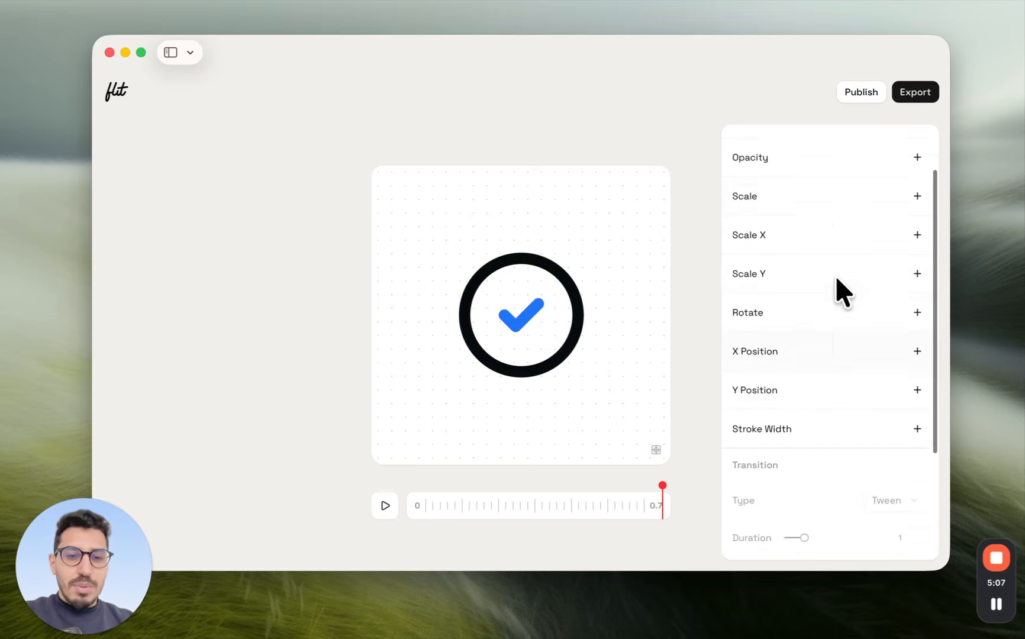
pyautogui.scroll(3, 836, 278)
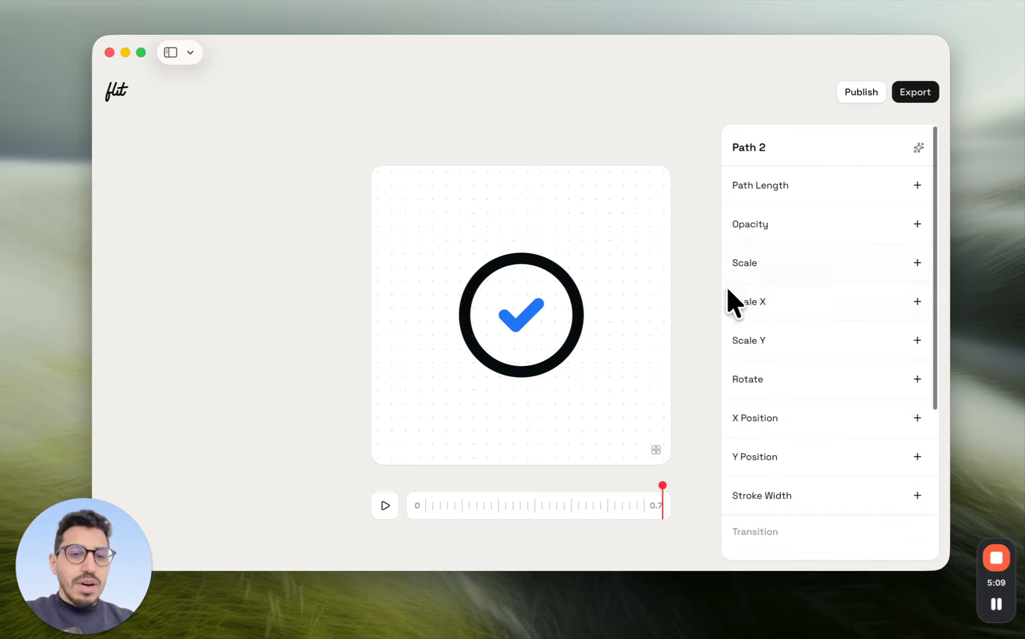
pyautogui.click(917, 185)
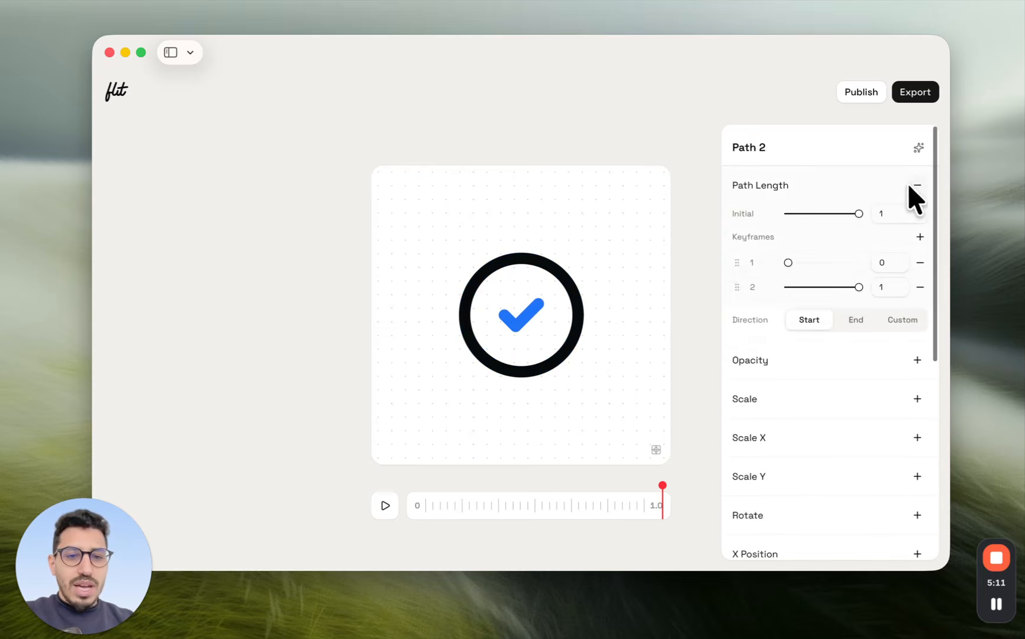
pyautogui.click(859, 318)
pyautogui.click(380, 504)
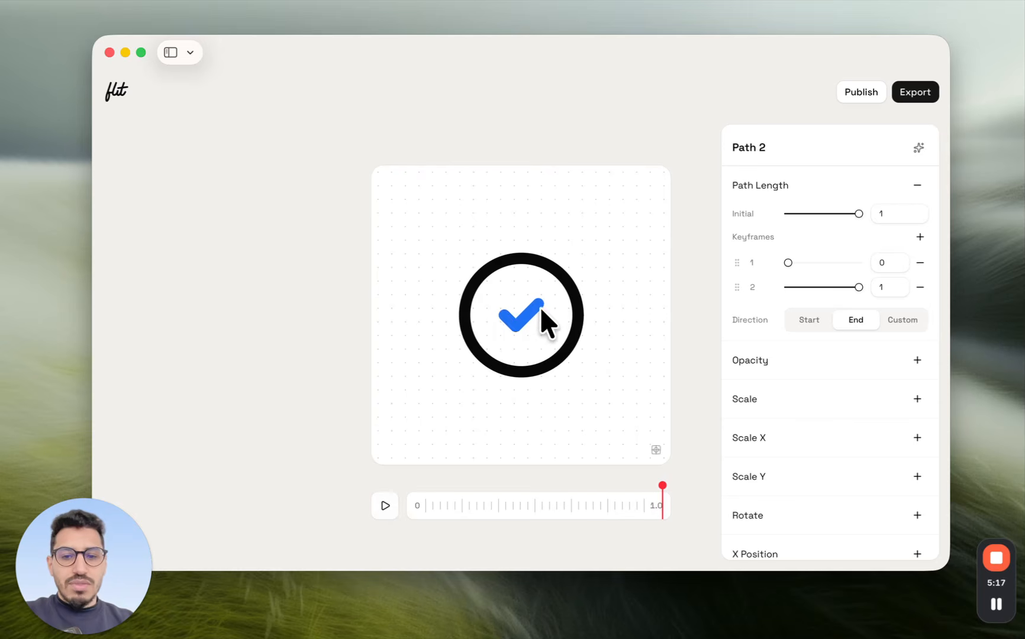
# - Add an Opacity animation to the checkmark with keyframe 1 set to 0, and play it
pyautogui.scroll(-1, 811, 354)
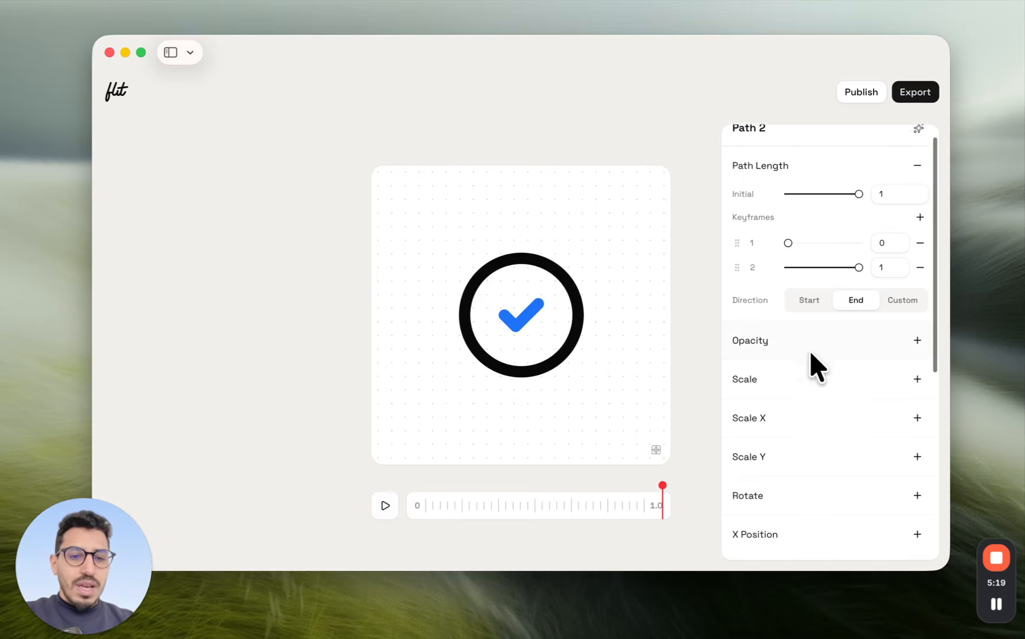
pyautogui.scroll(-3, 809, 351)
pyautogui.click(917, 287)
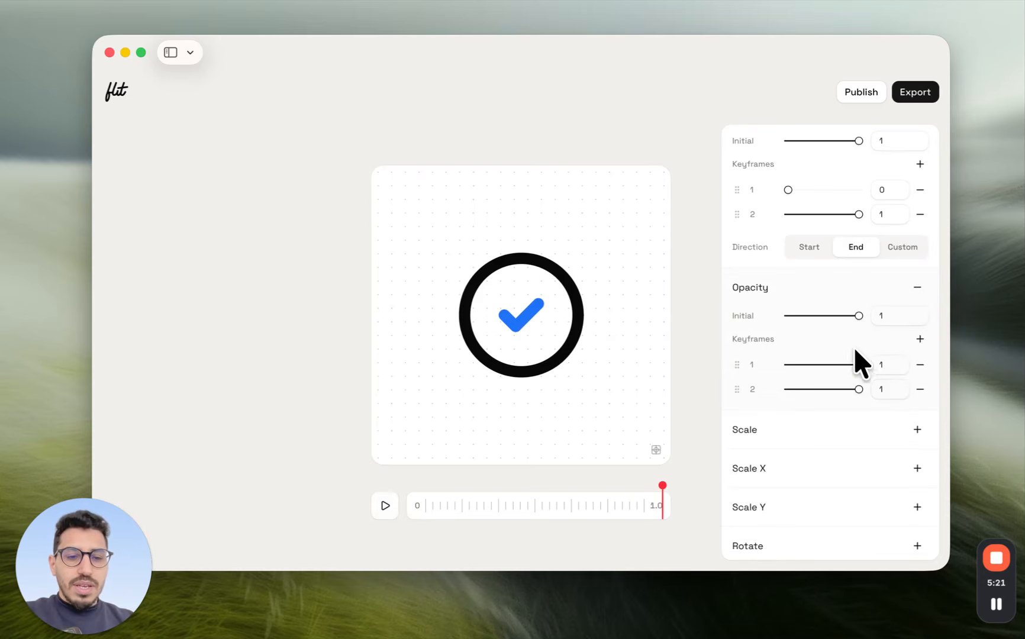
pyautogui.moveTo(857, 363); pyautogui.dragTo(747, 361)
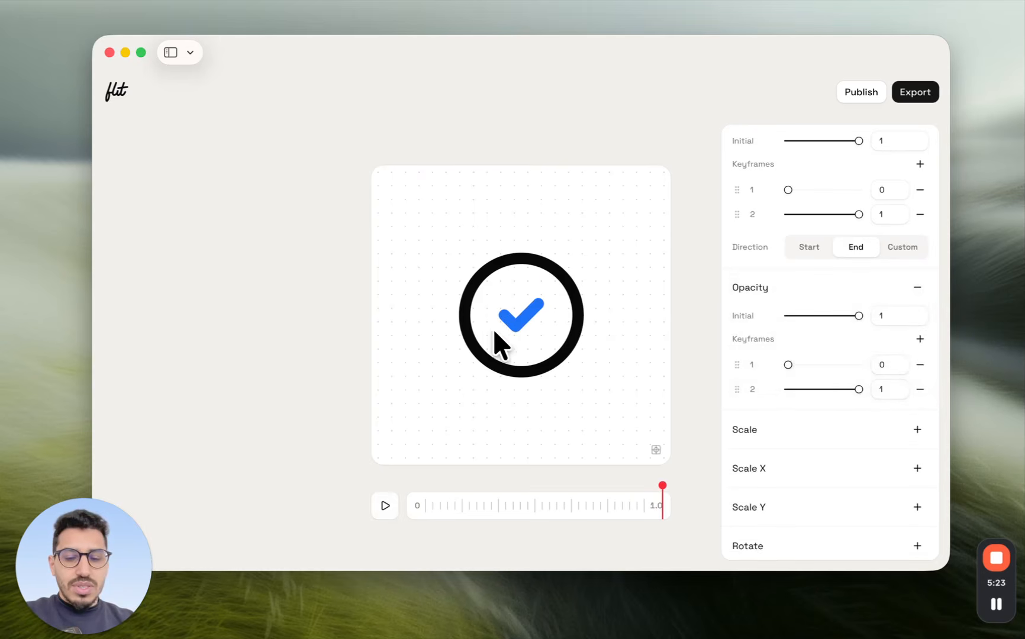
pyautogui.click(383, 504)
# - Set the checkmark's transition duration to 0.5 and its delay to 0.4, and play the animation
pyautogui.scroll(-7, 805, 450)
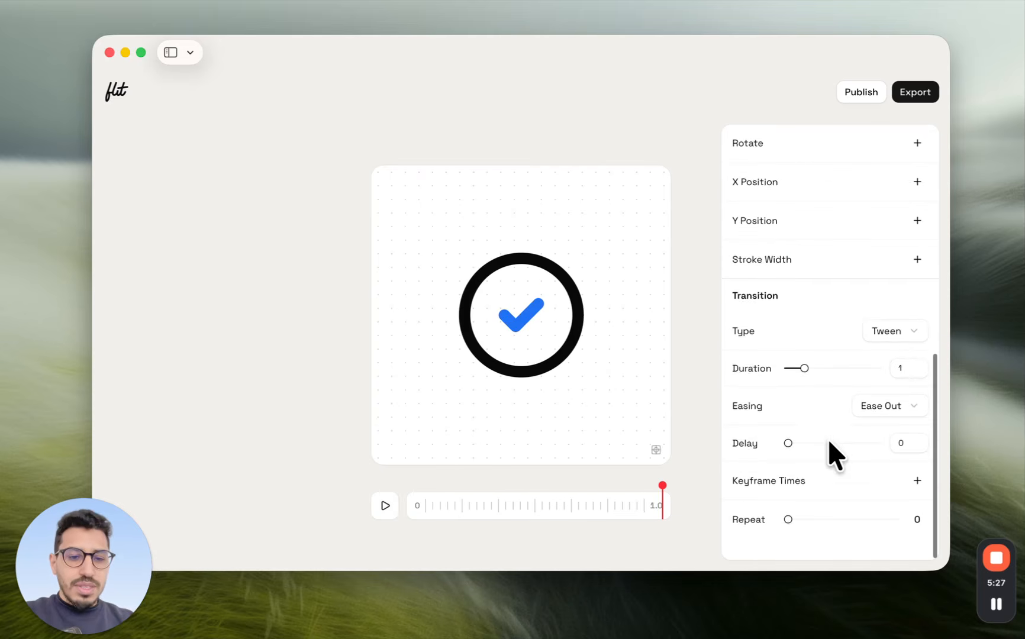
pyautogui.doubleClick(906, 373)
pyautogui.write('0.6')
pyautogui.press('BackSpace')
pyautogui.write('5')
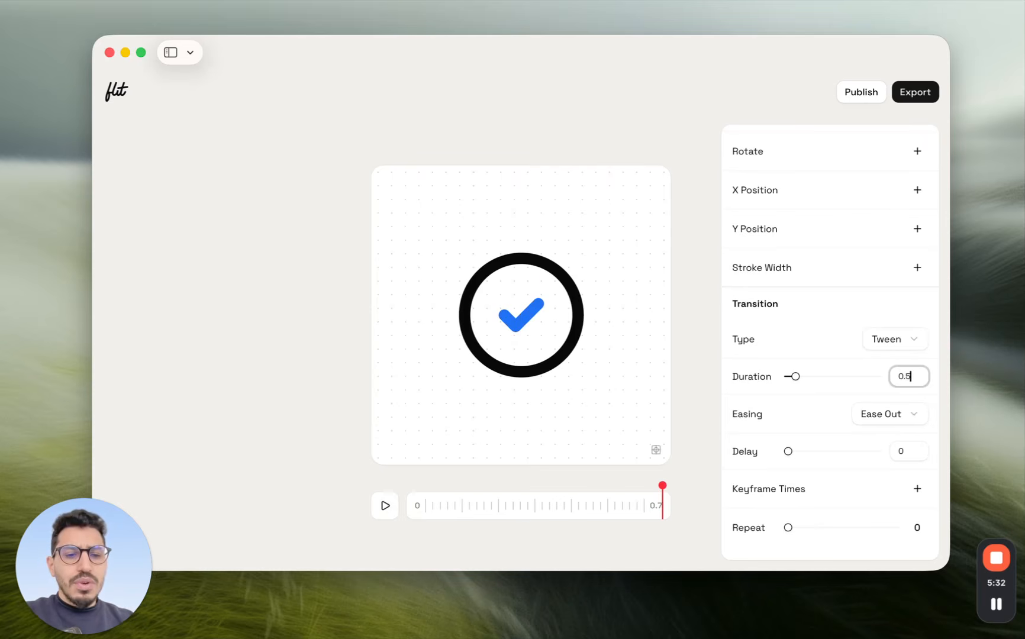
pyautogui.click(901, 451)
pyautogui.write('0.3')
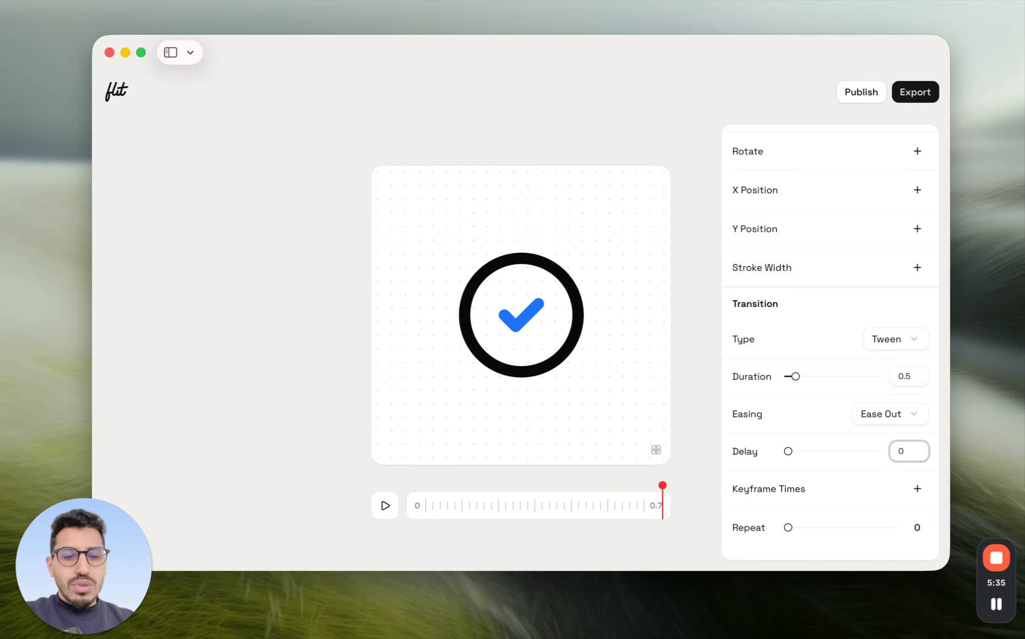
pyautogui.press('BackSpace')
pyautogui.write('4')
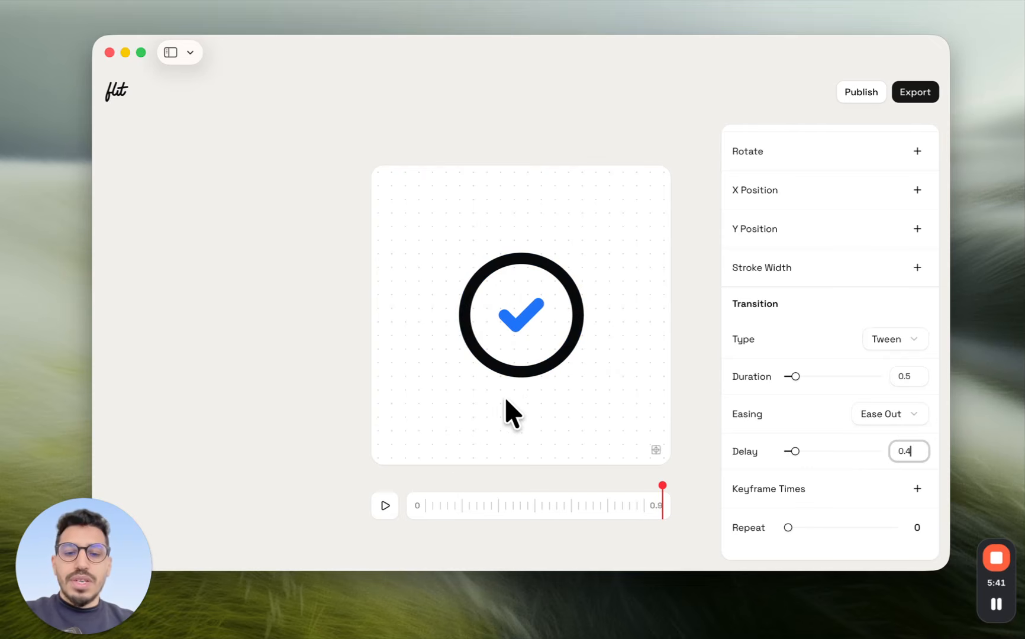
pyautogui.click(384, 506)
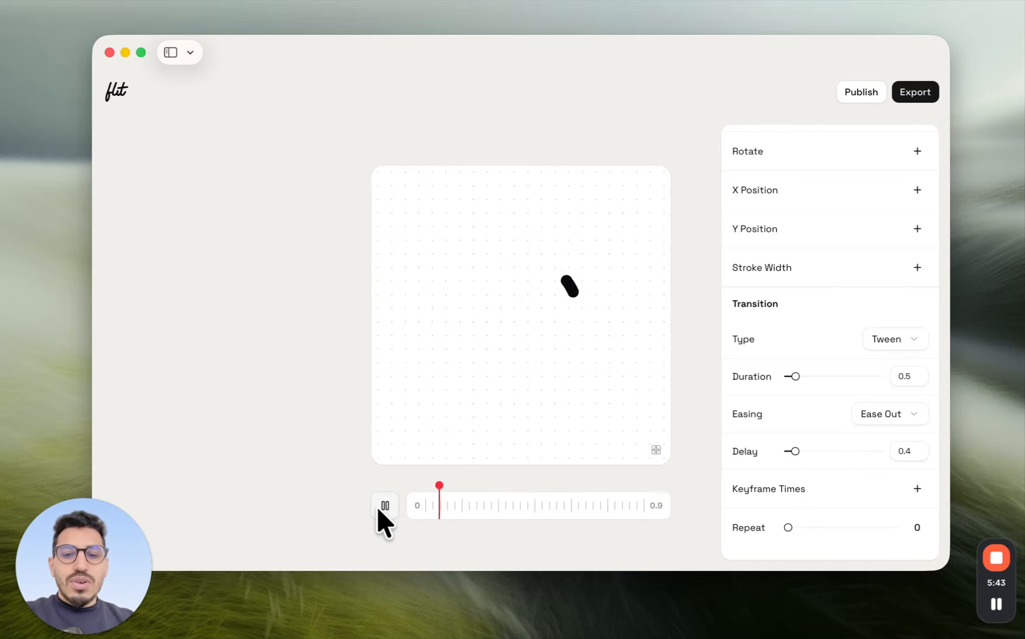
# - Shorten the checkmark's transition duration to 0.4 and replay the animation
pyautogui.doubleClick(915, 374)
pyautogui.write('0.4')
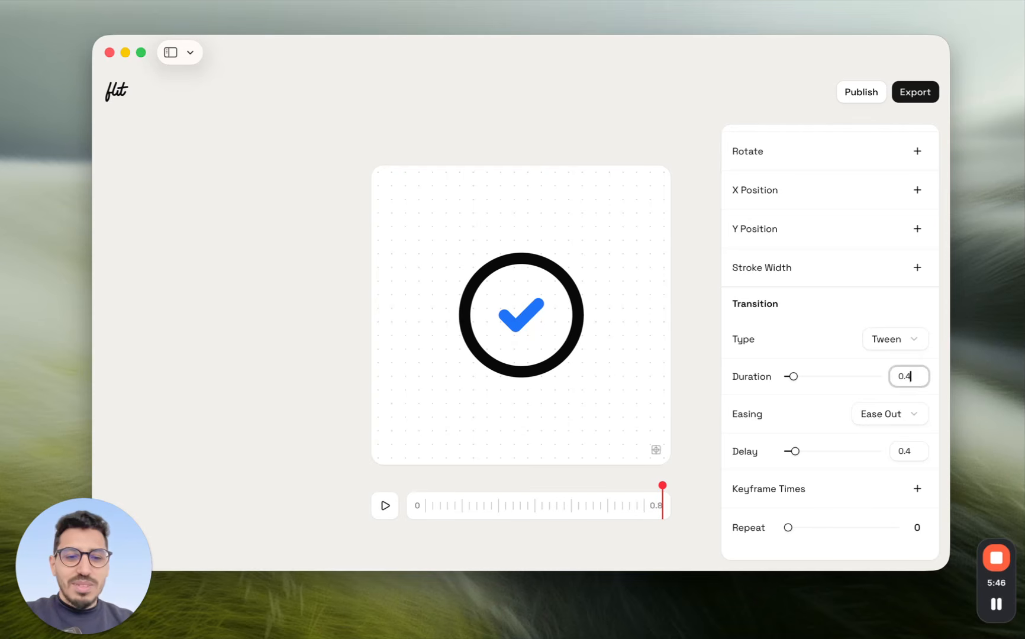
pyautogui.click(384, 507)
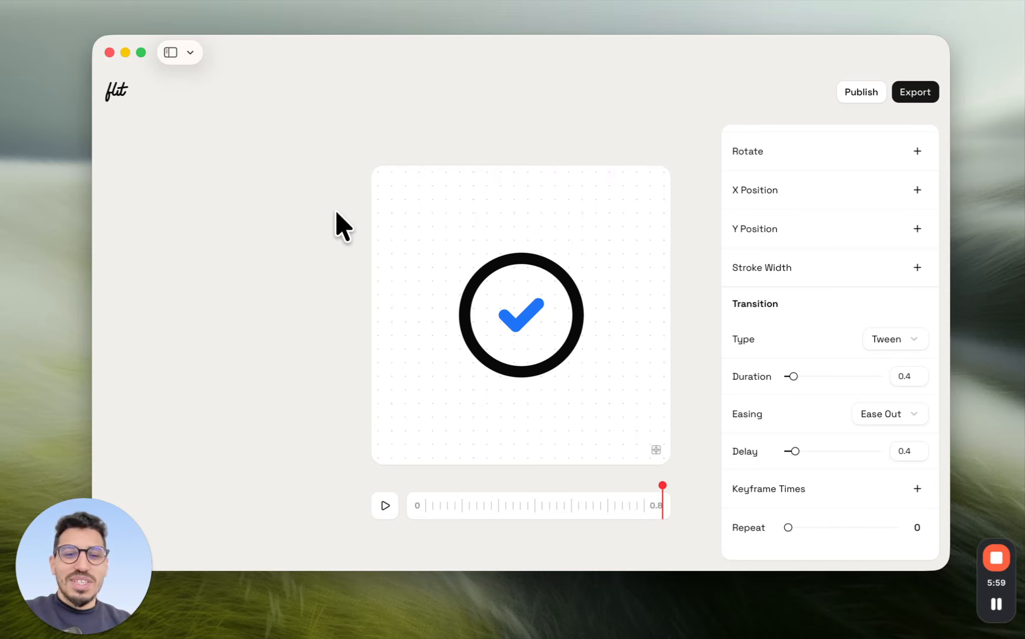
pyautogui.scroll(4, 856, 230)
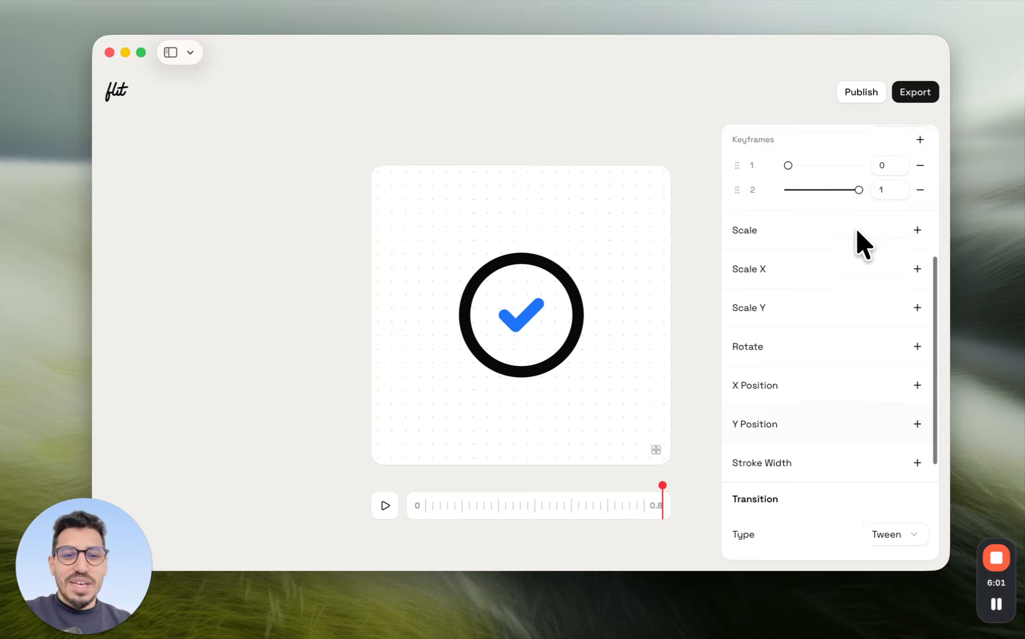
pyautogui.scroll(3, 792, 283)
pyautogui.scroll(-1, 793, 283)
pyautogui.scroll(1, 793, 433)
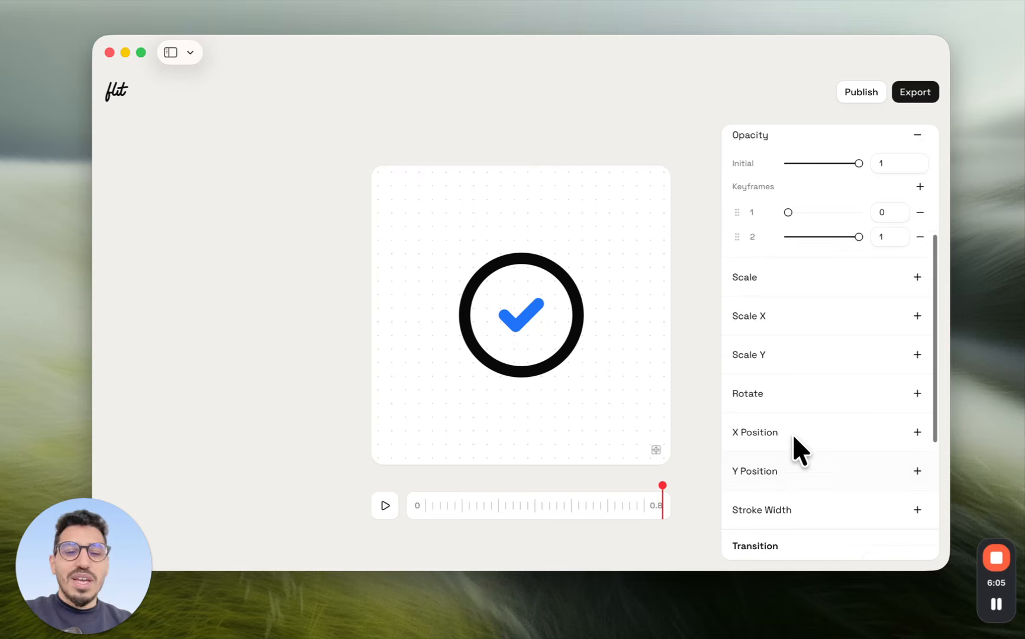
pyautogui.scroll(3, 793, 434)
pyautogui.scroll(-3, 774, 434)
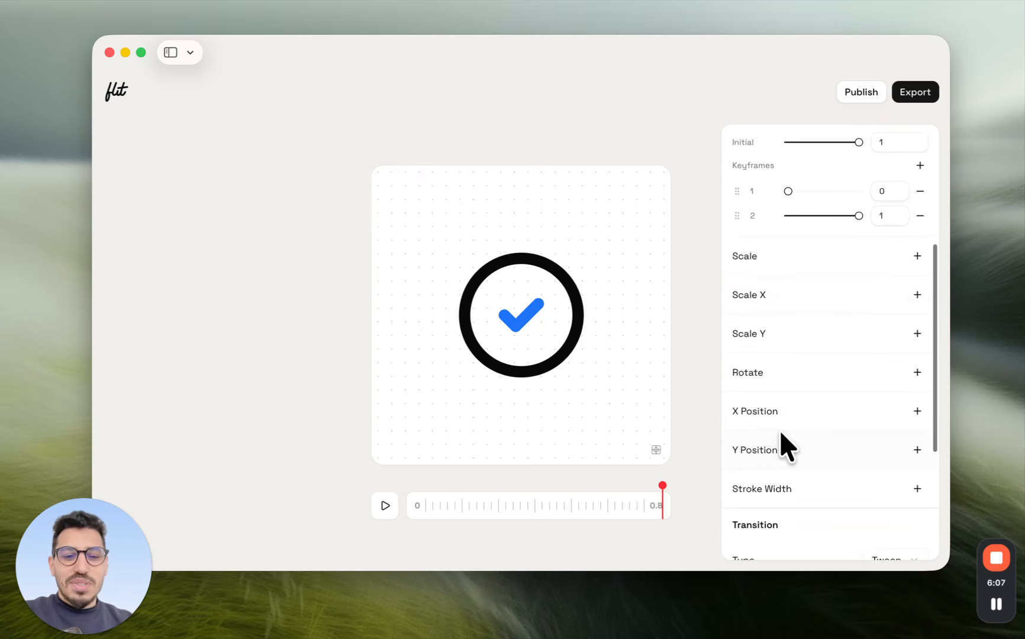